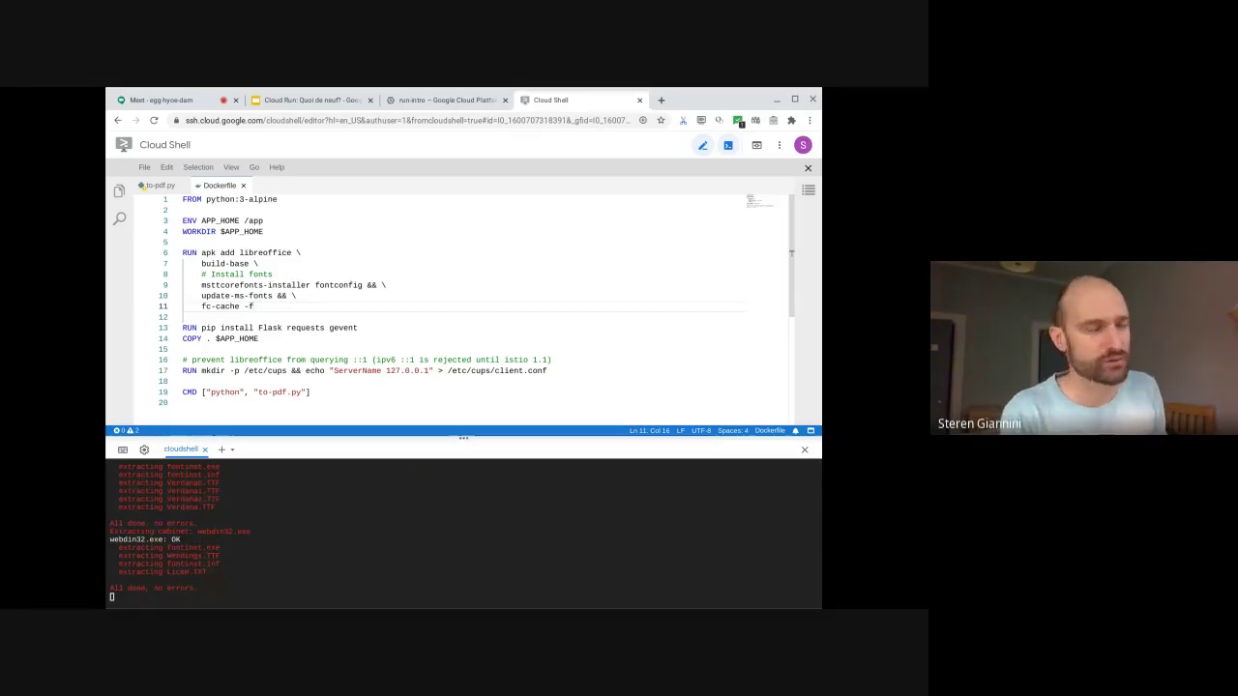
Step: Review the to-pdf.py conversion code with the terminal pane closed, and return to the Dockerfile
left_click(161, 185)
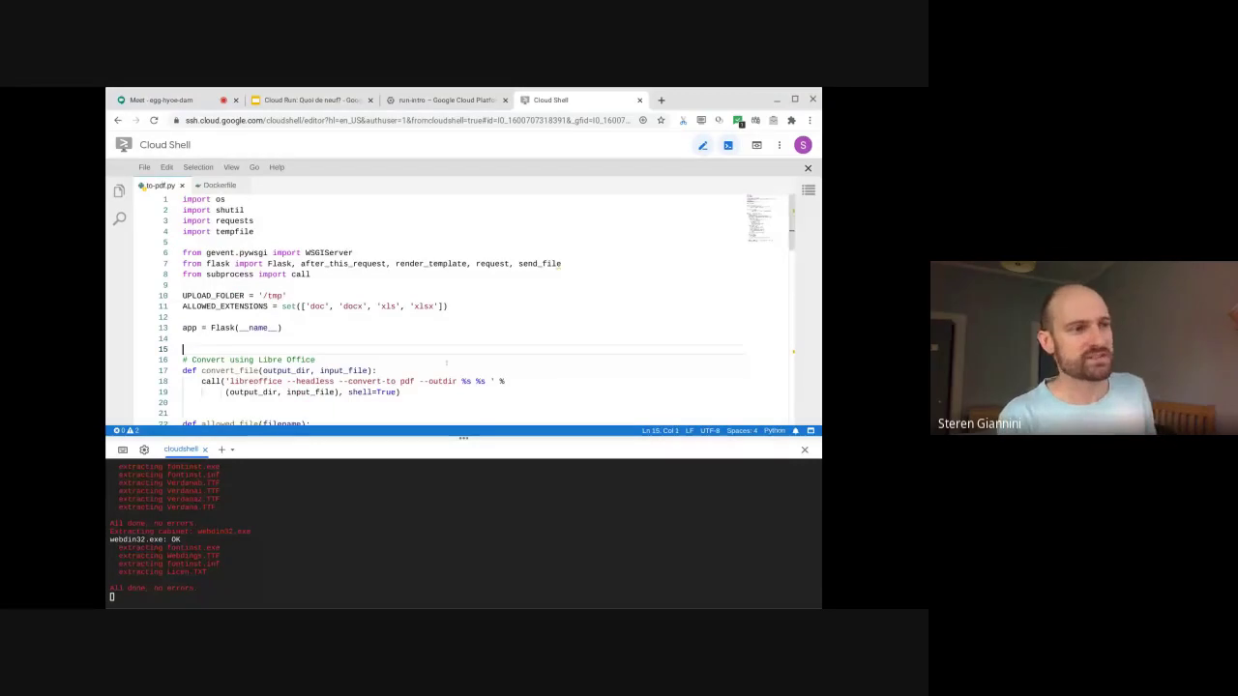
left_click(803, 450)
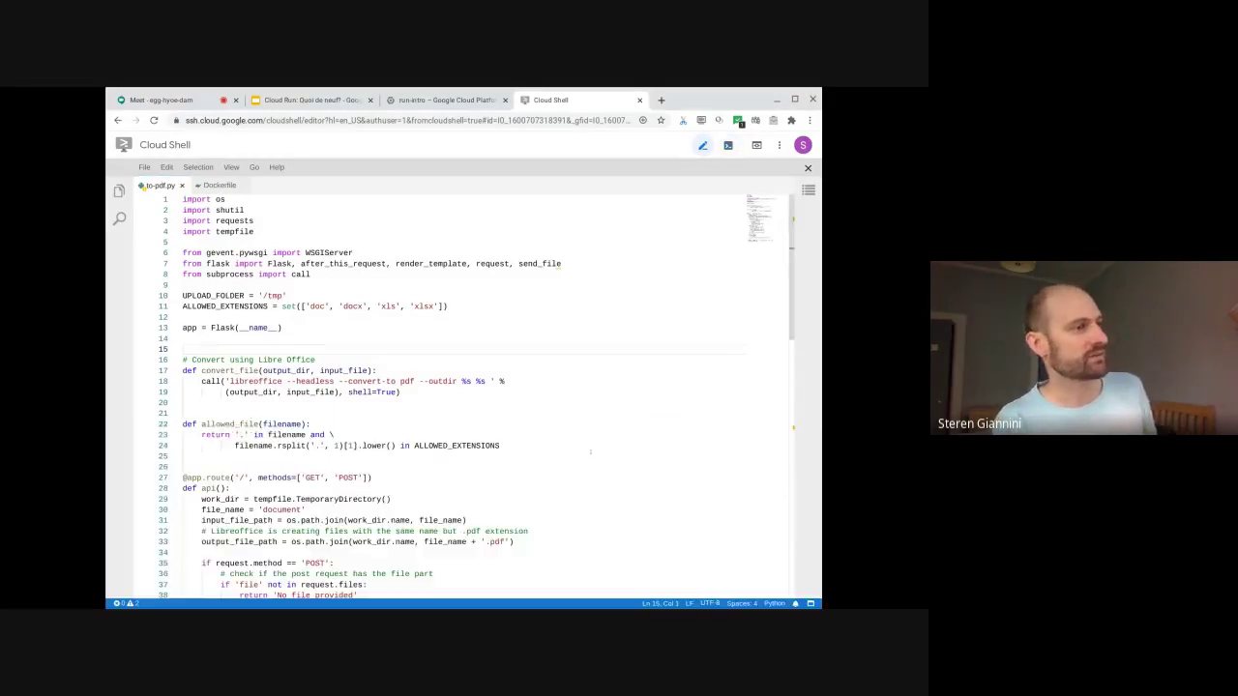
scroll(589, 452, "down", 5)
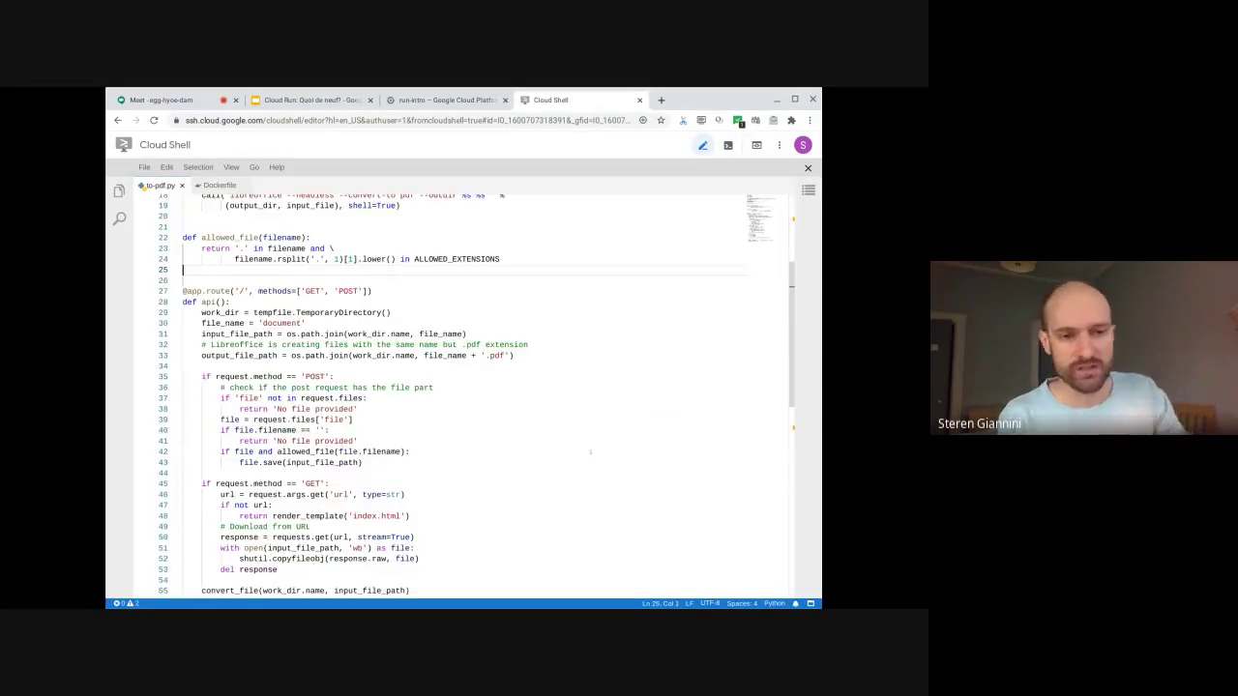
scroll(477, 395, "up", 5)
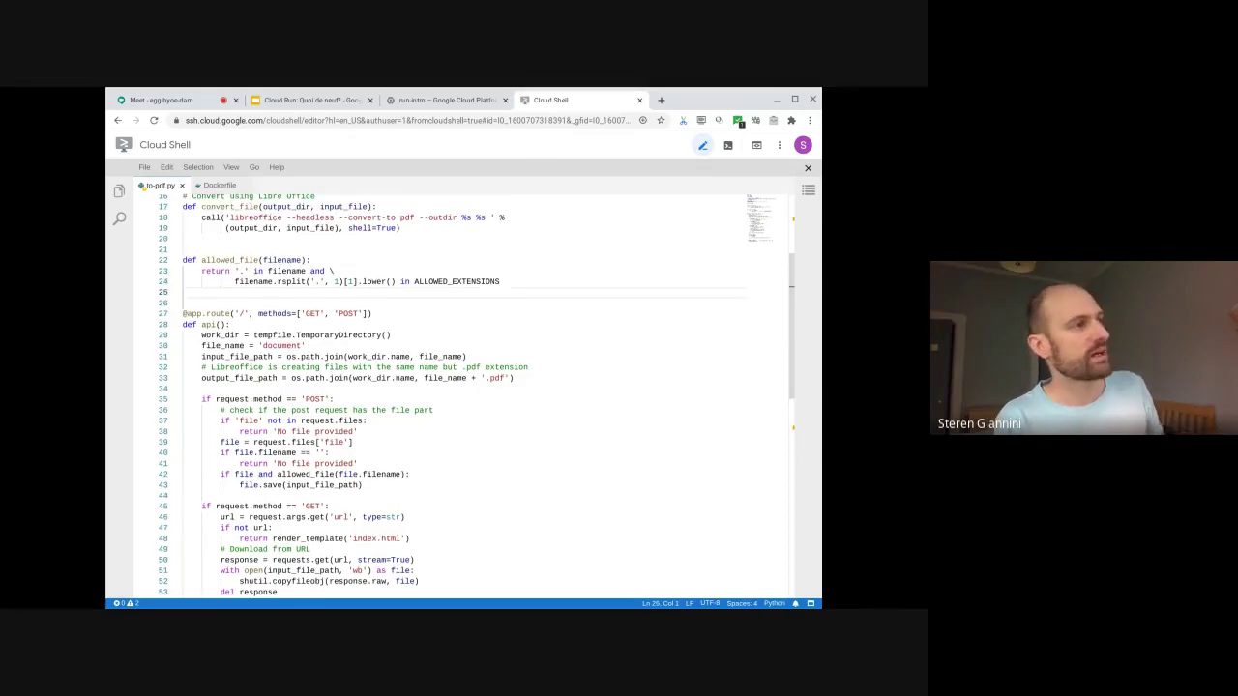
left_click(219, 185)
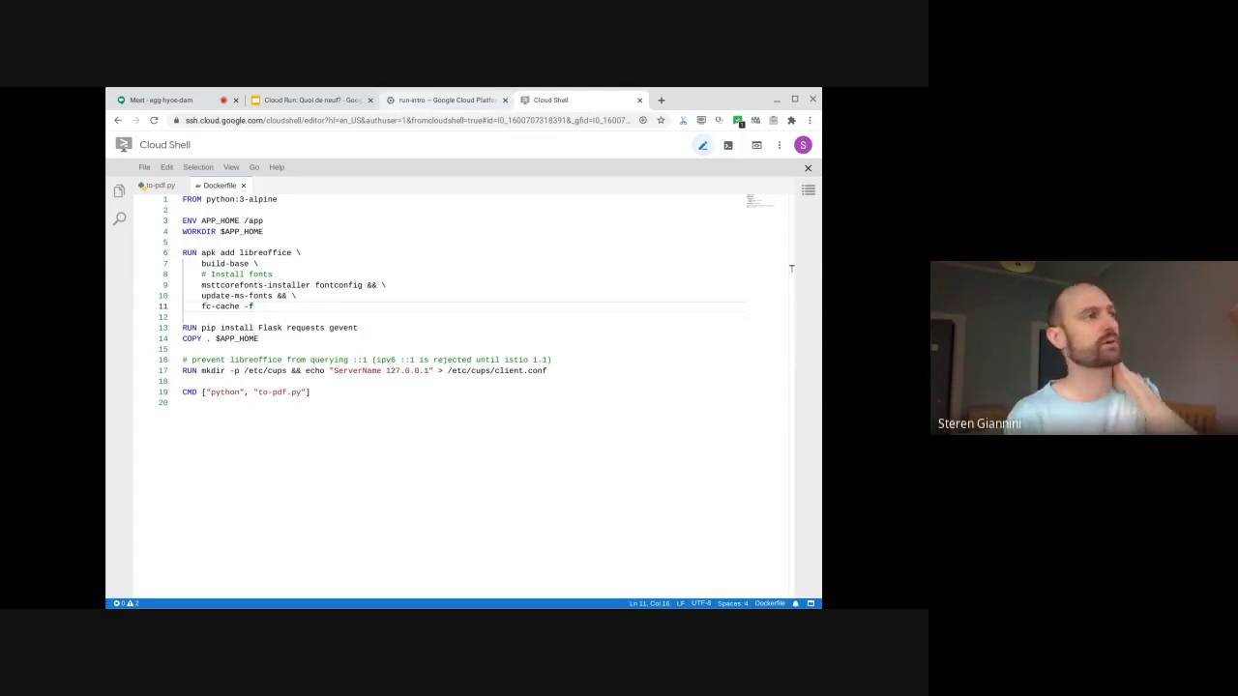
Step: Open the Cloud Run services page of the run-intro project in Google Cloud Platform and close the Cloud Shell editor
left_click(400, 101)
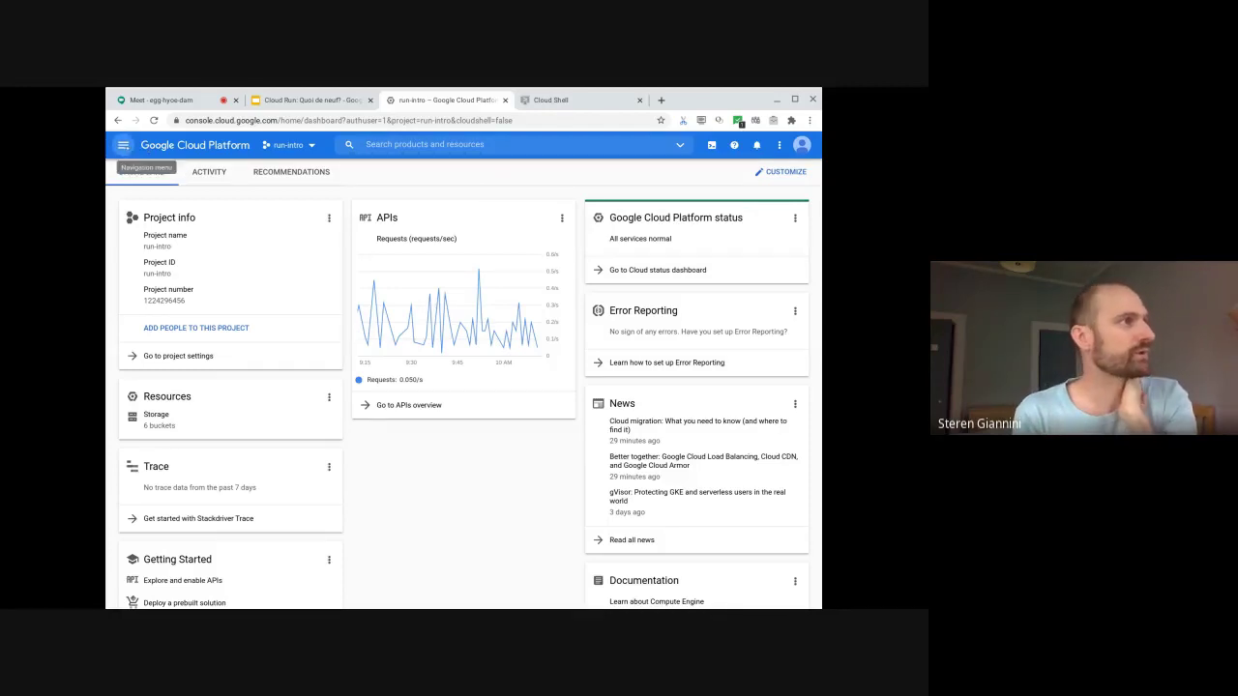
left_click(123, 145)
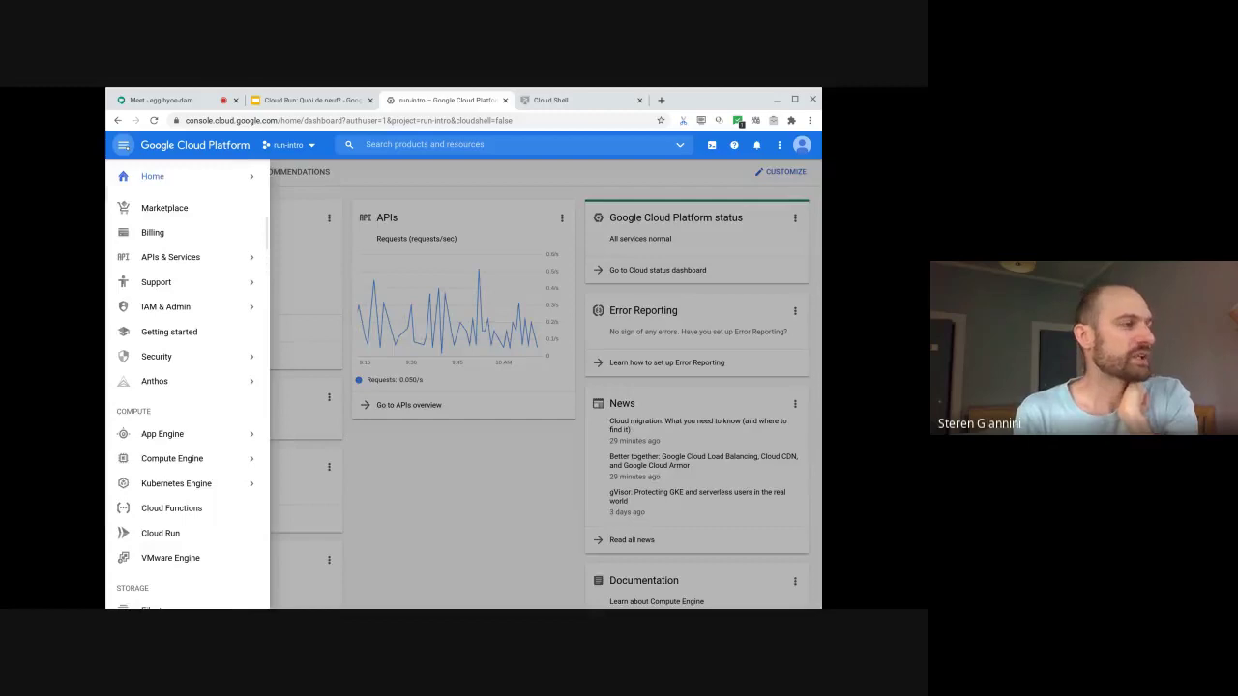
left_click(169, 535)
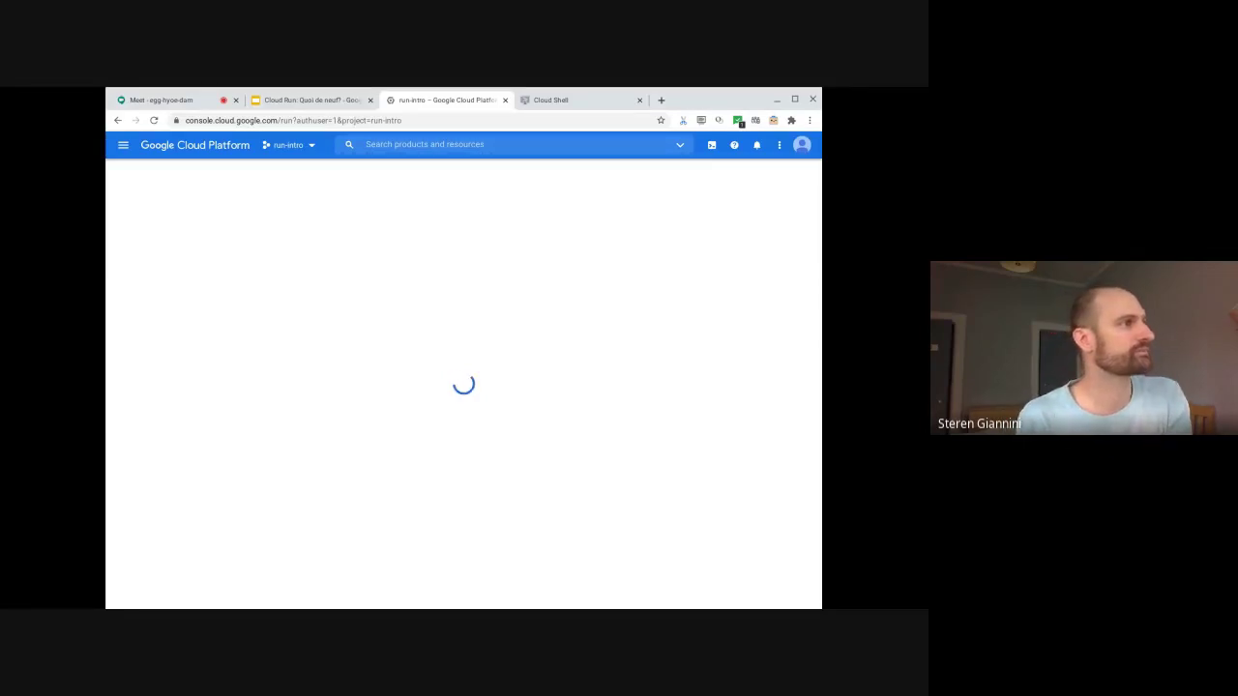
left_click(629, 99)
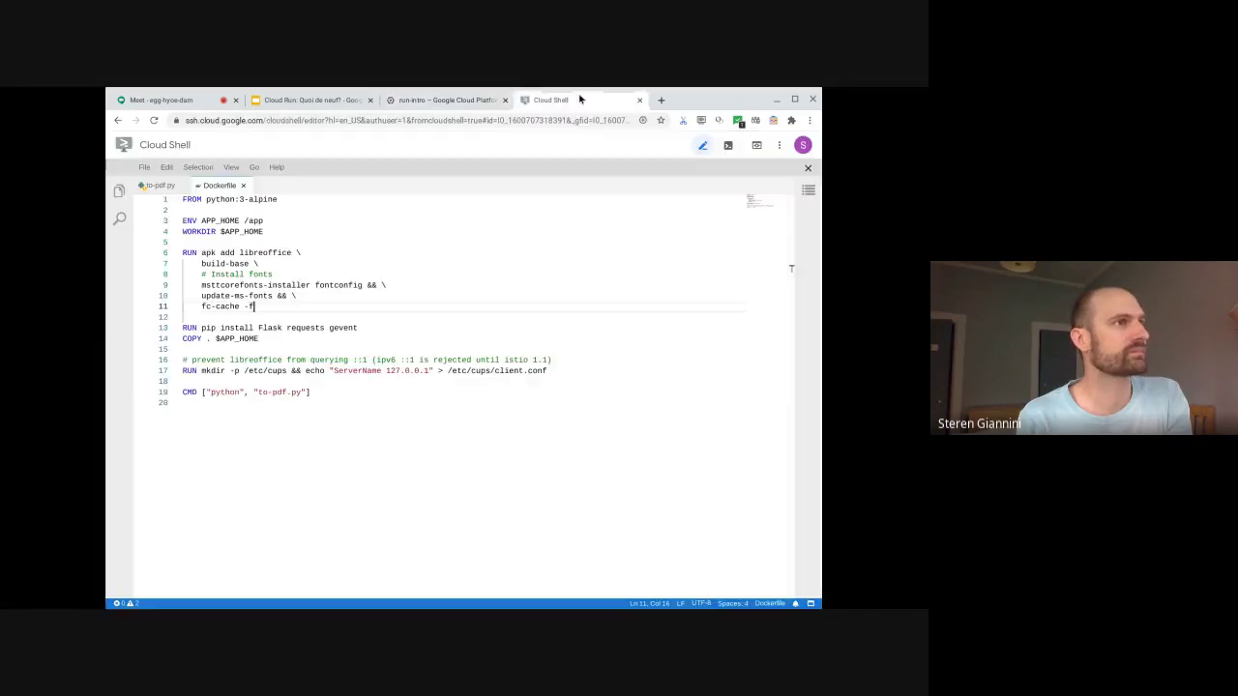
left_click(639, 101)
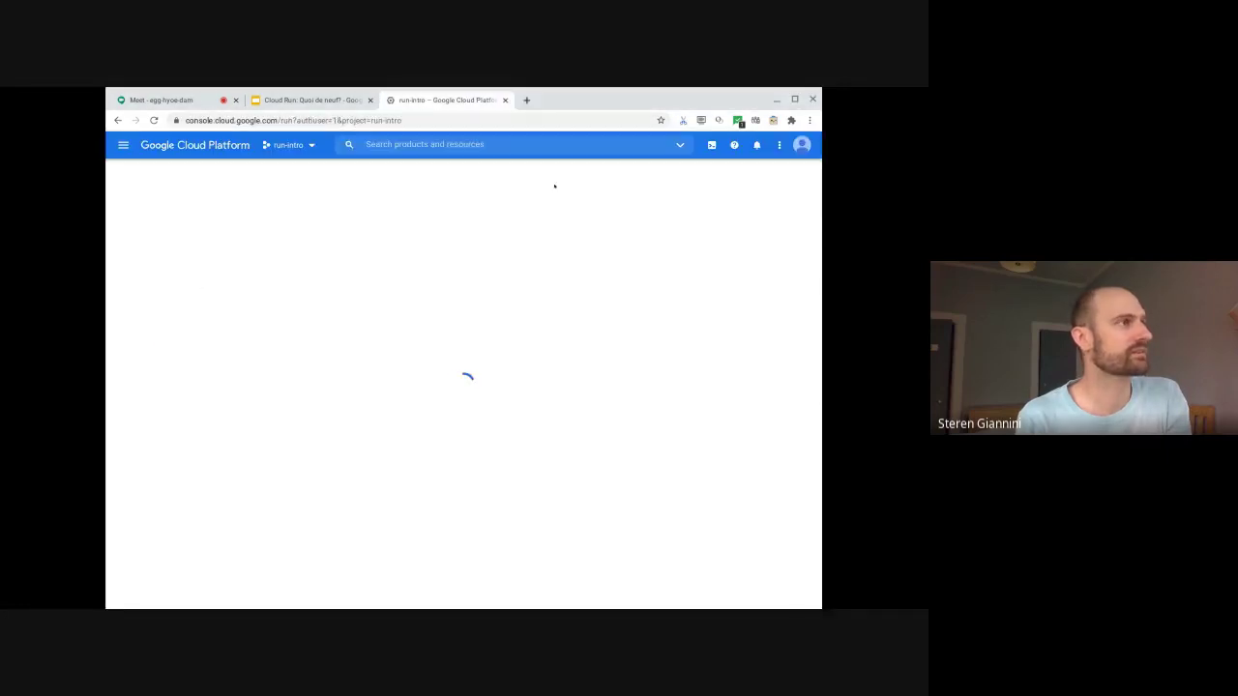
left_click(155, 121)
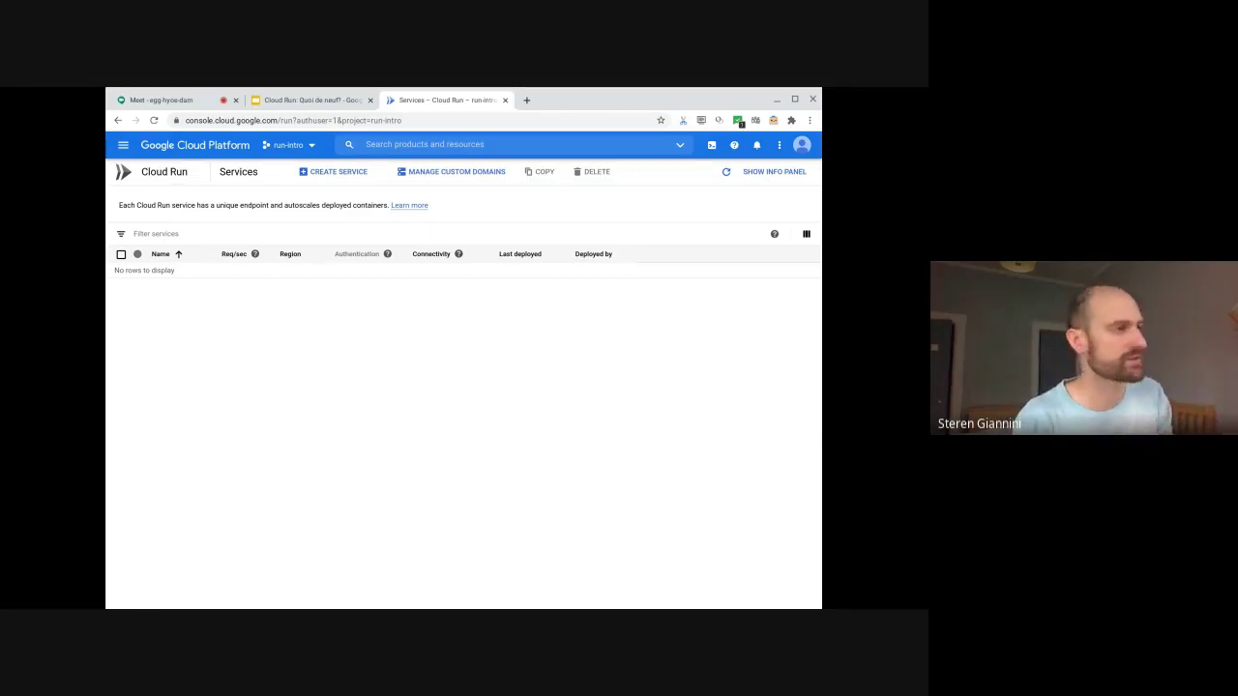
Step: Start a new Cloud Run service named hello-gdg that allows unauthenticated invocations, and proceed to its first revision's configuration
left_click(323, 172)
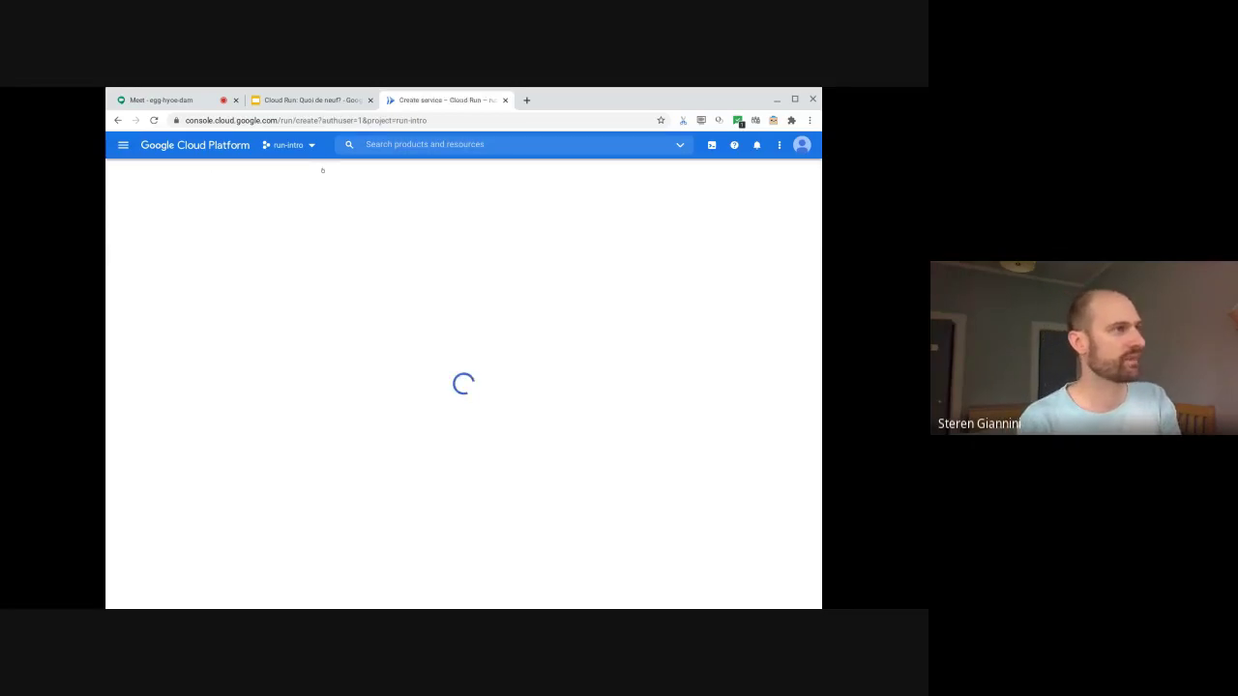
left_click(230, 402)
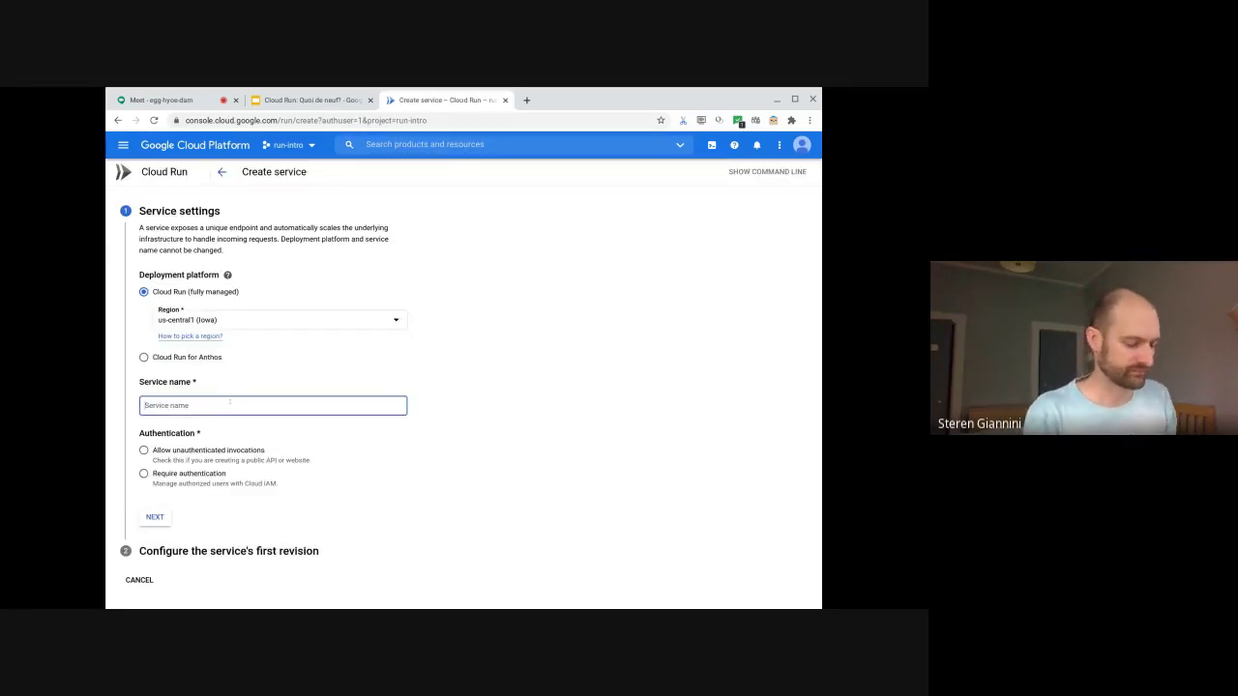
type("hello-gdg")
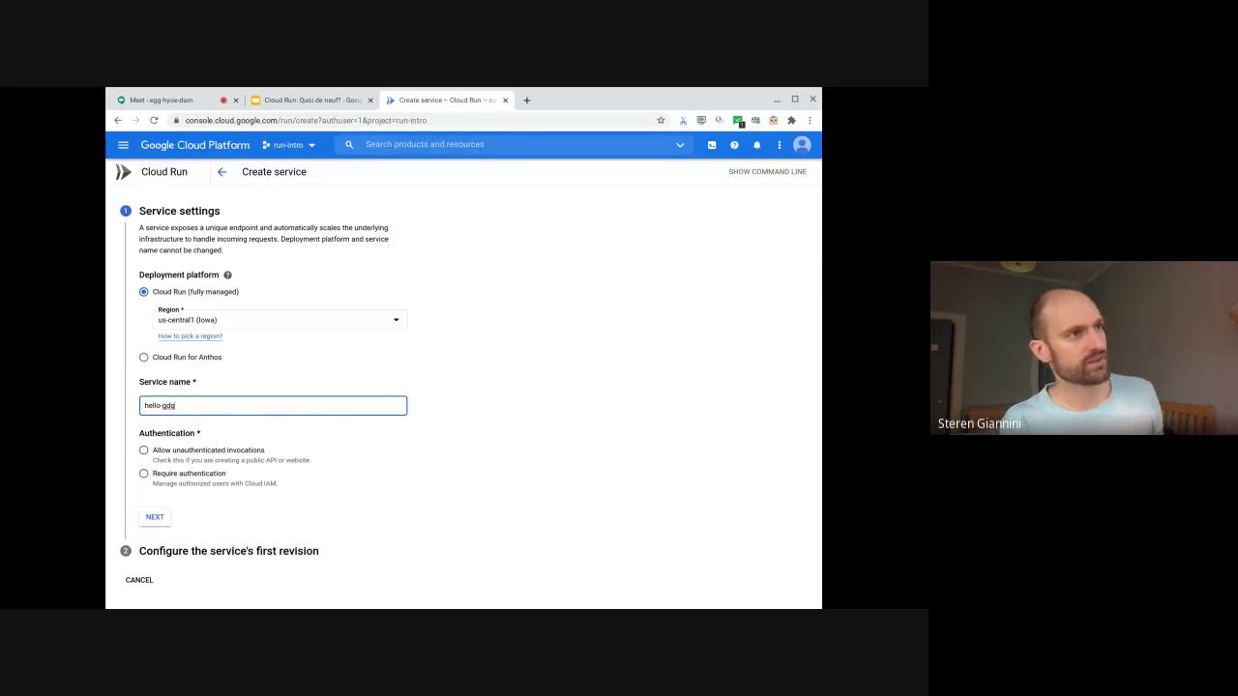
left_click(246, 451)
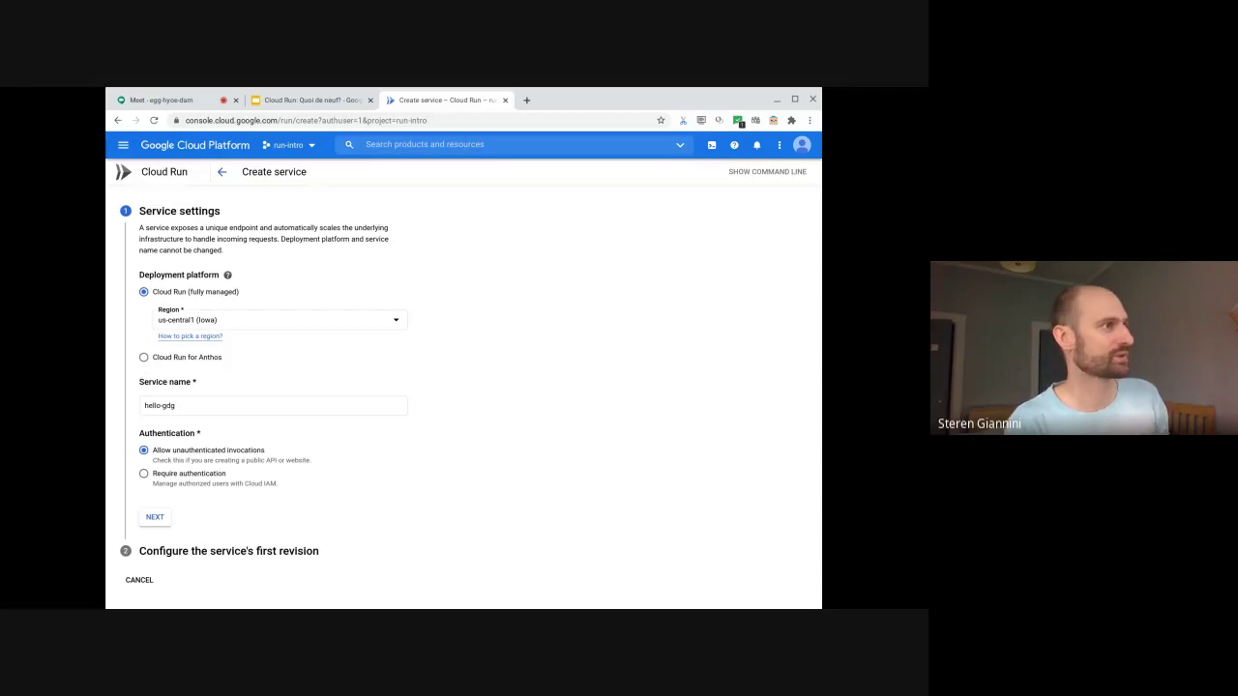
left_click(152, 518)
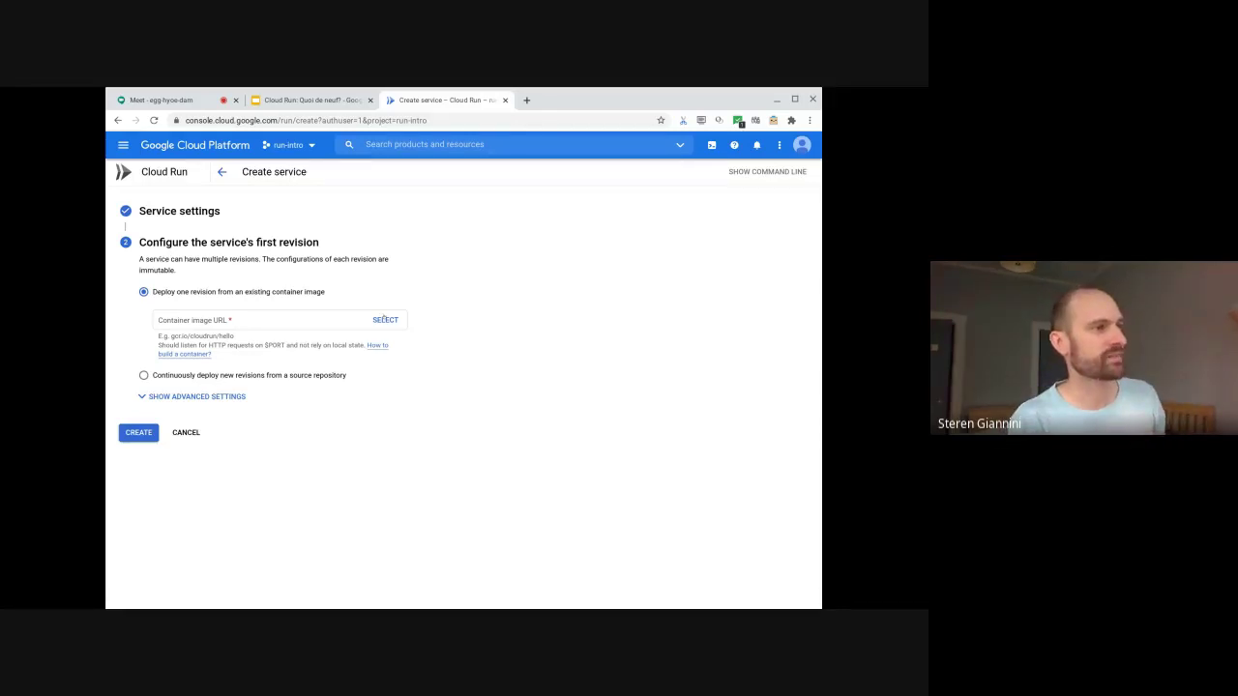
Step: Choose the latest gcr.io/run-intro/pdf-demo image from Container Registry as the revision's container image
left_click(384, 317)
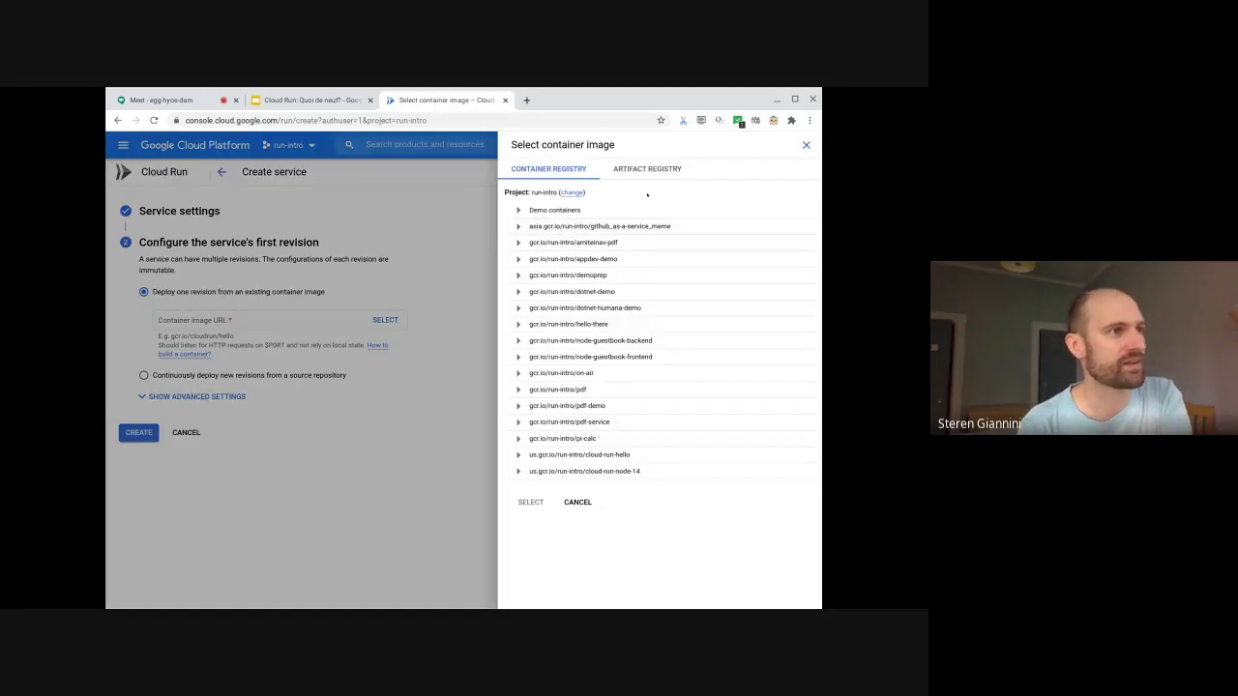
left_click(517, 405)
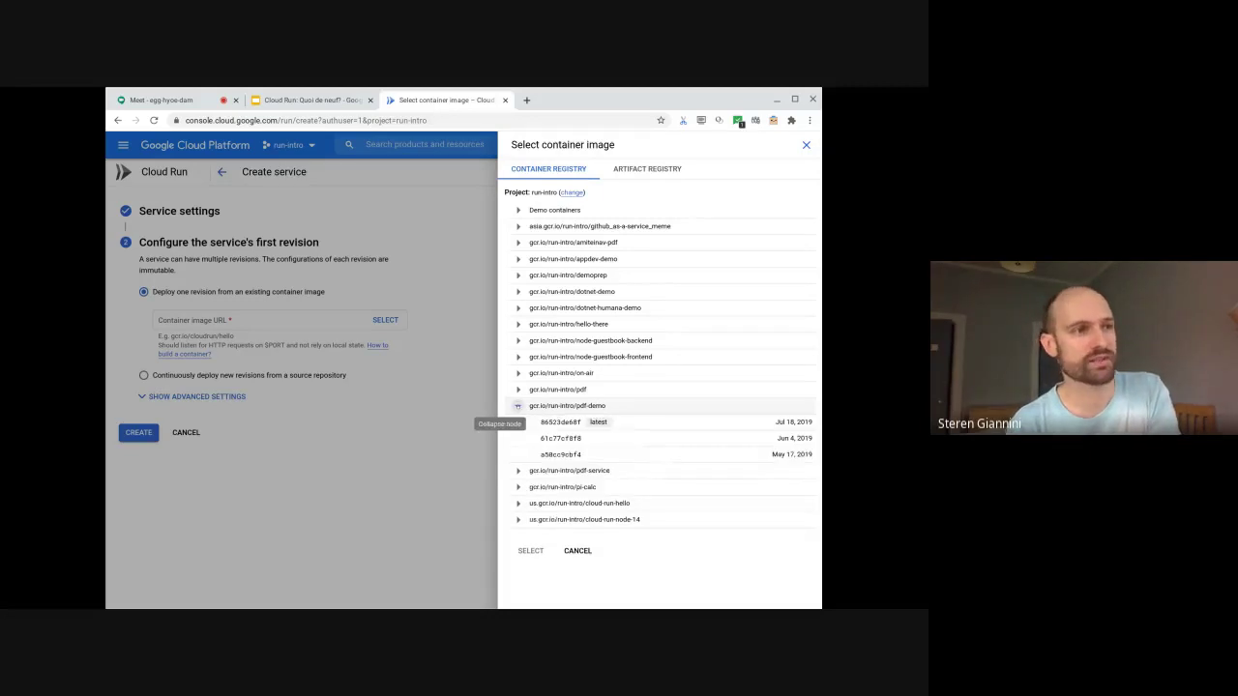
left_click(555, 423)
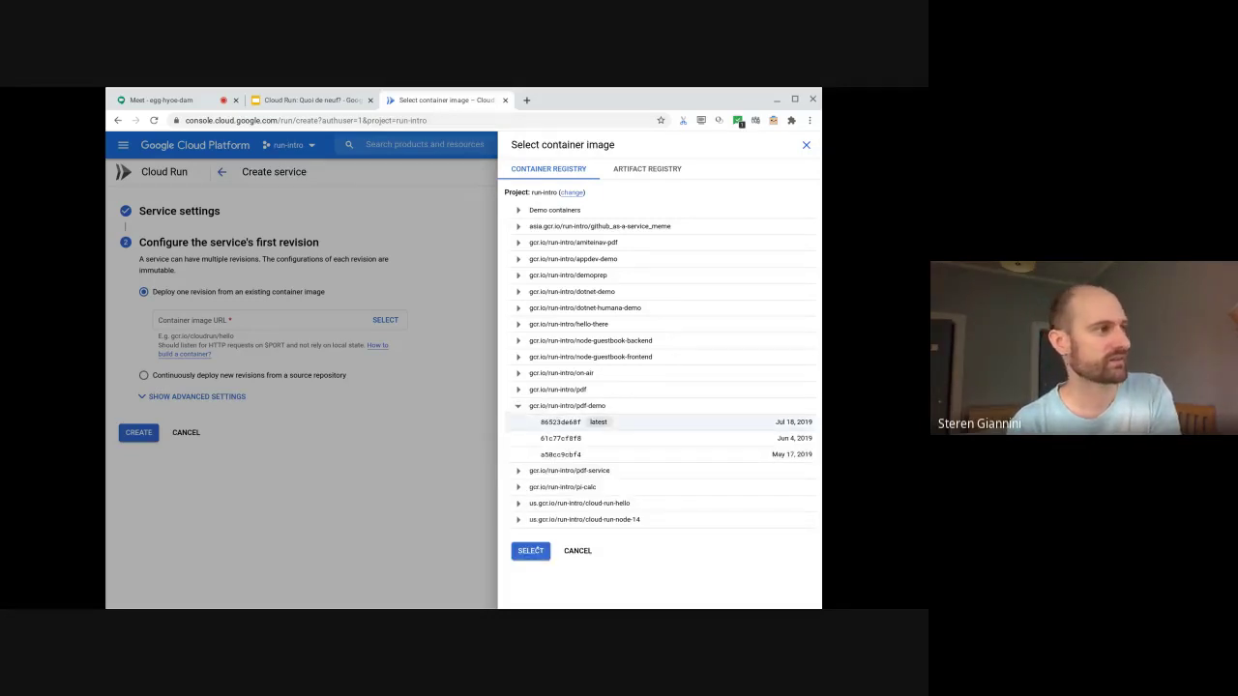
left_click(531, 549)
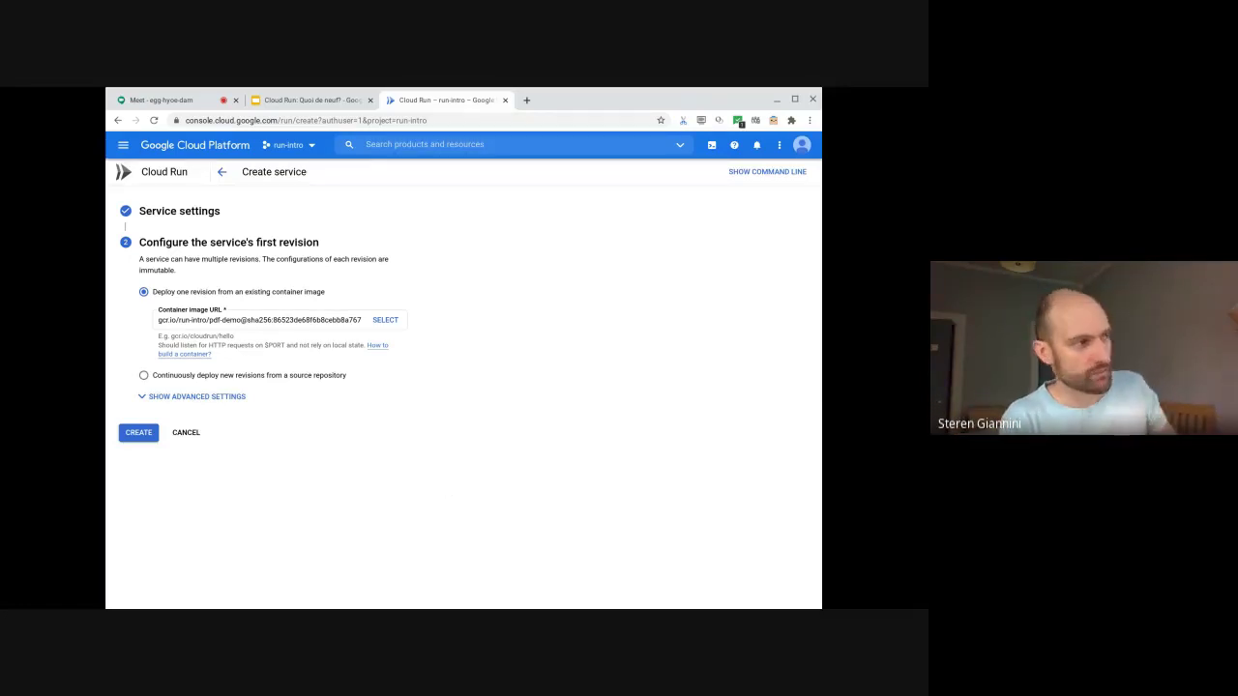
Step: Allocate 2 GiB of memory and 2 CPUs to each container instance in the advanced settings, and create the service
left_click(226, 397)
scroll(522, 435, "down", 5)
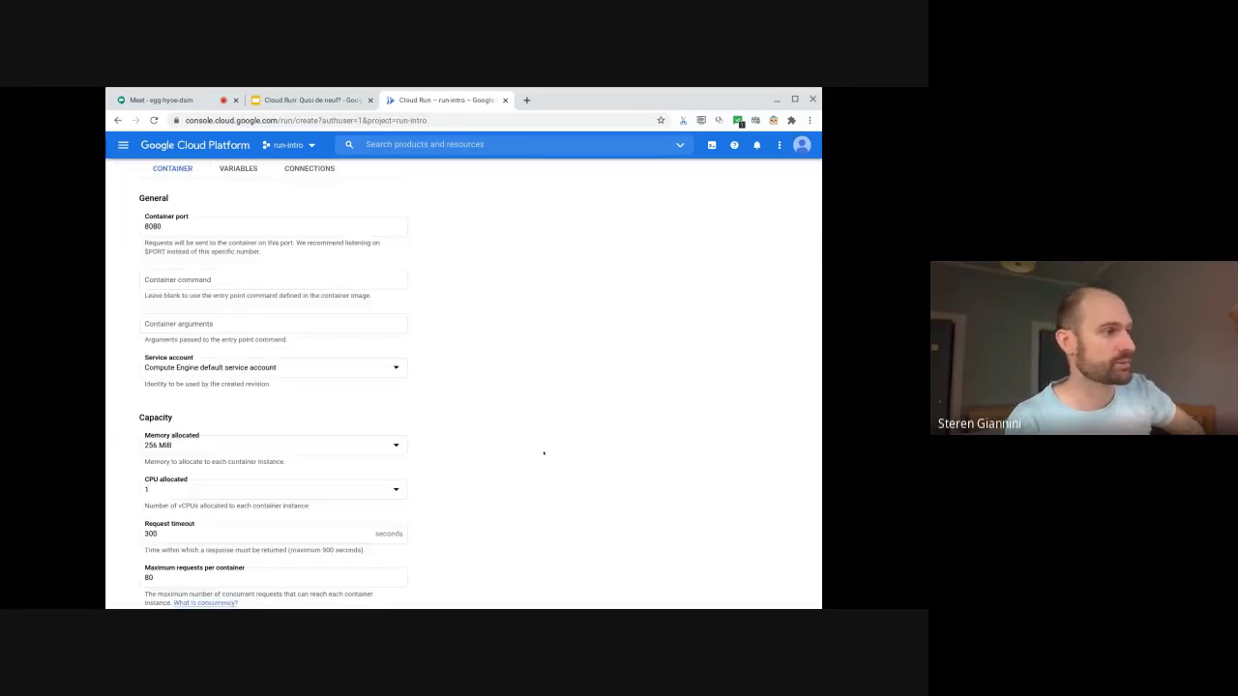
left_click(390, 448)
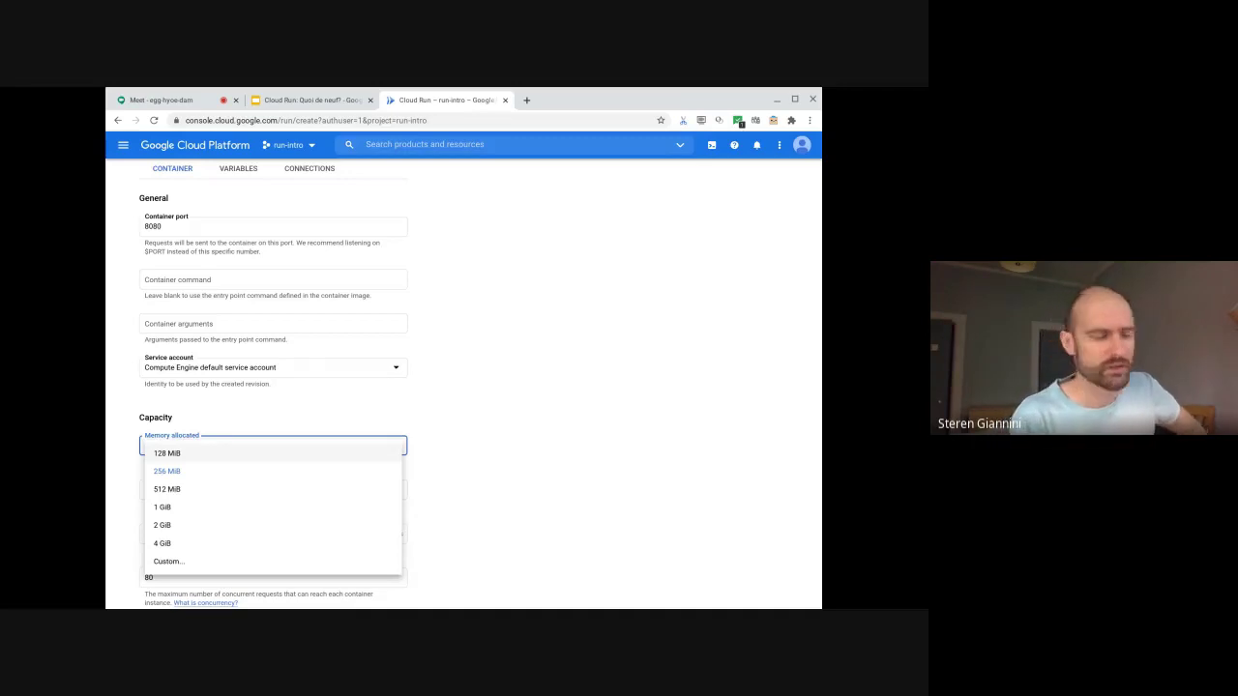
left_click(261, 523)
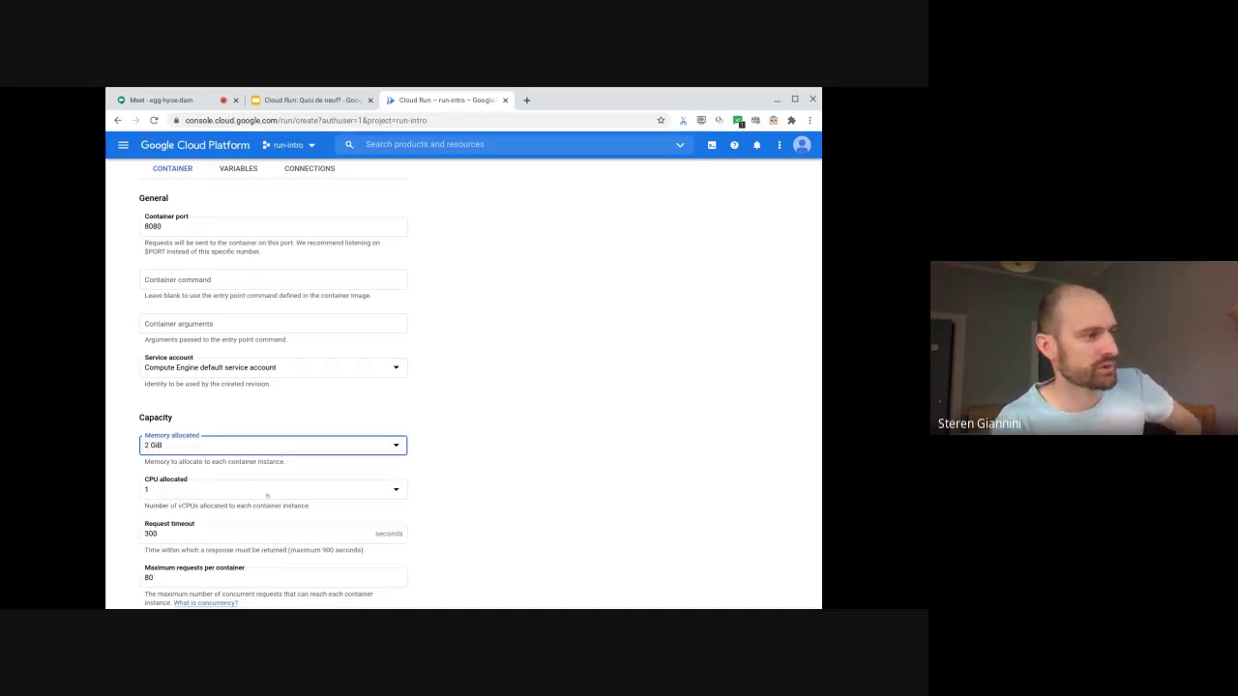
left_click(267, 495)
left_click(236, 517)
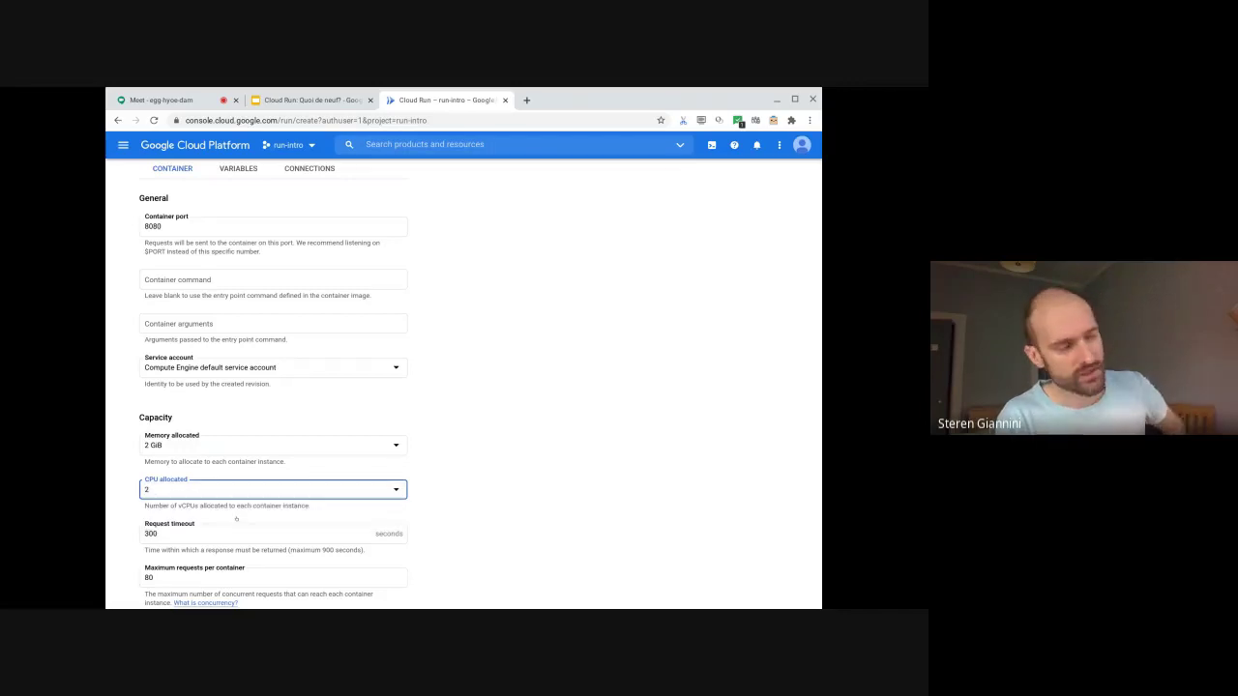
left_click(592, 467)
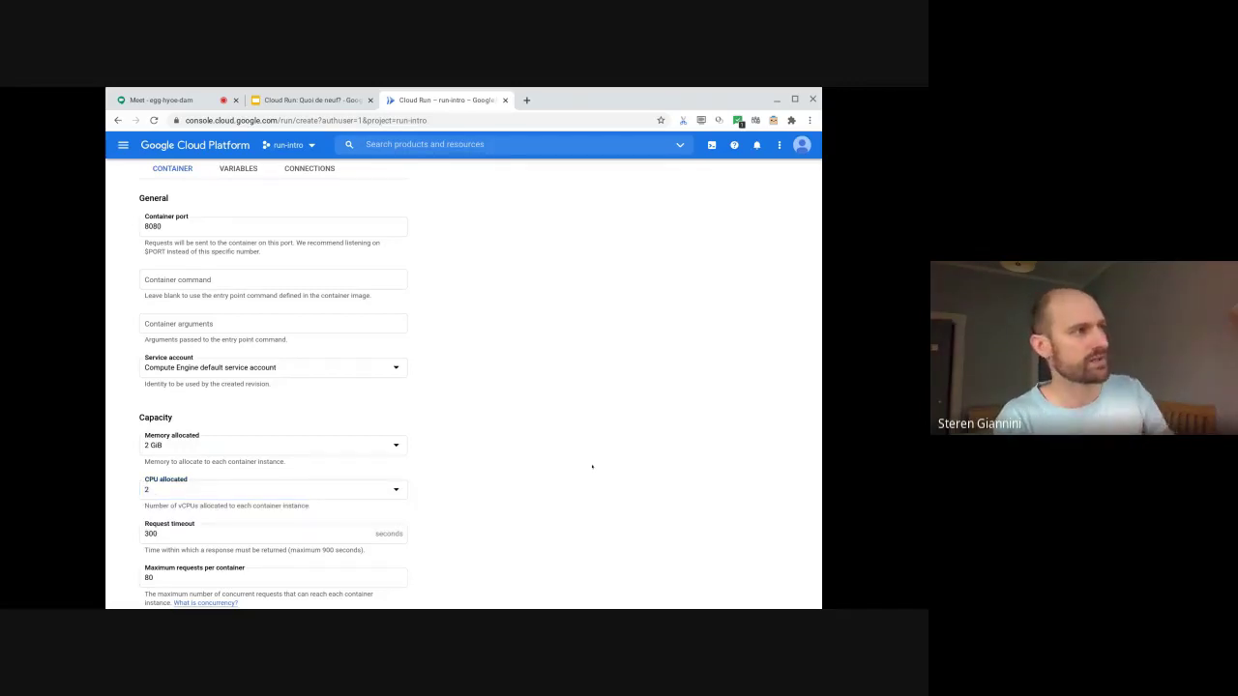
scroll(592, 467, "up", 3)
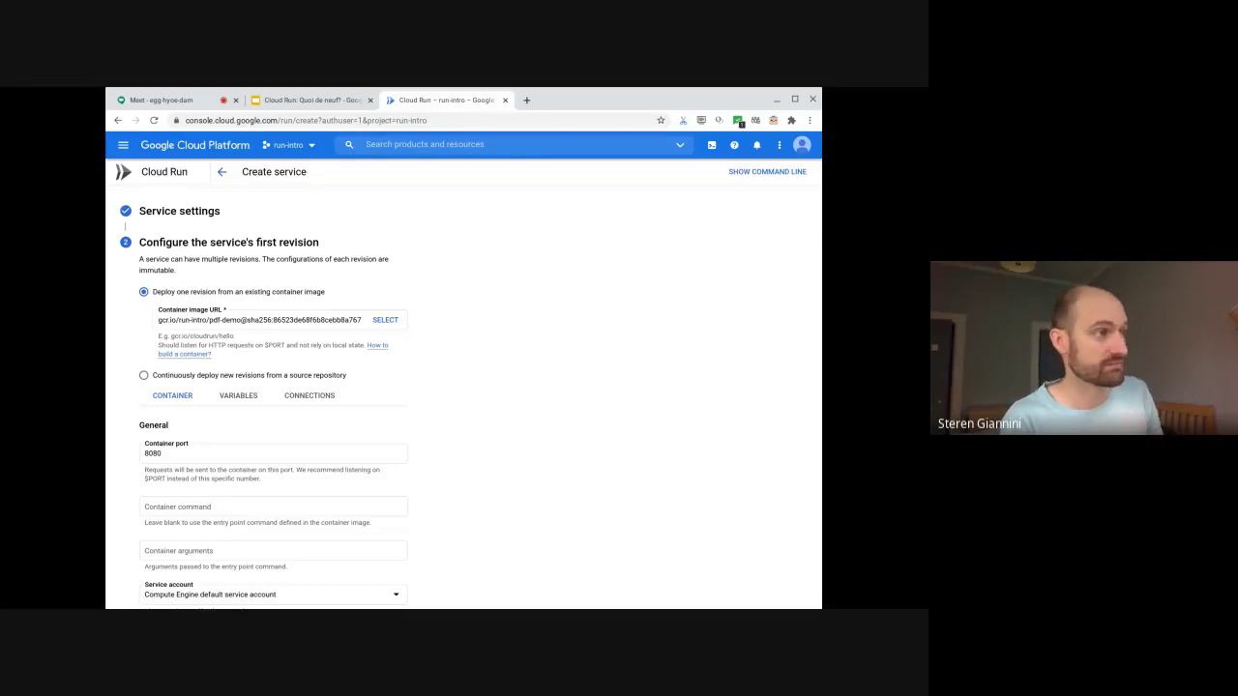
scroll(464, 481, "down", 5)
left_click(145, 585)
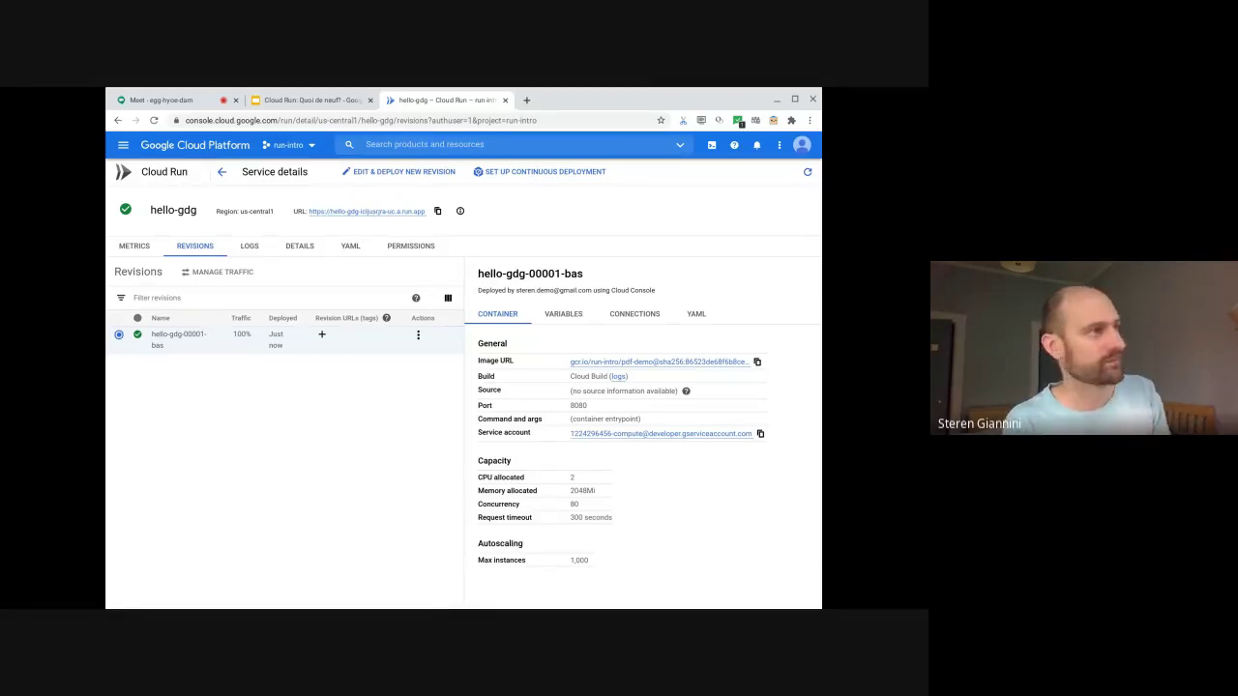
Step: Open the deployed hello-gdg service's URL, convert the example TestWordDoc.doc to PDF, inspect the result and return to the upload page
left_click(377, 212)
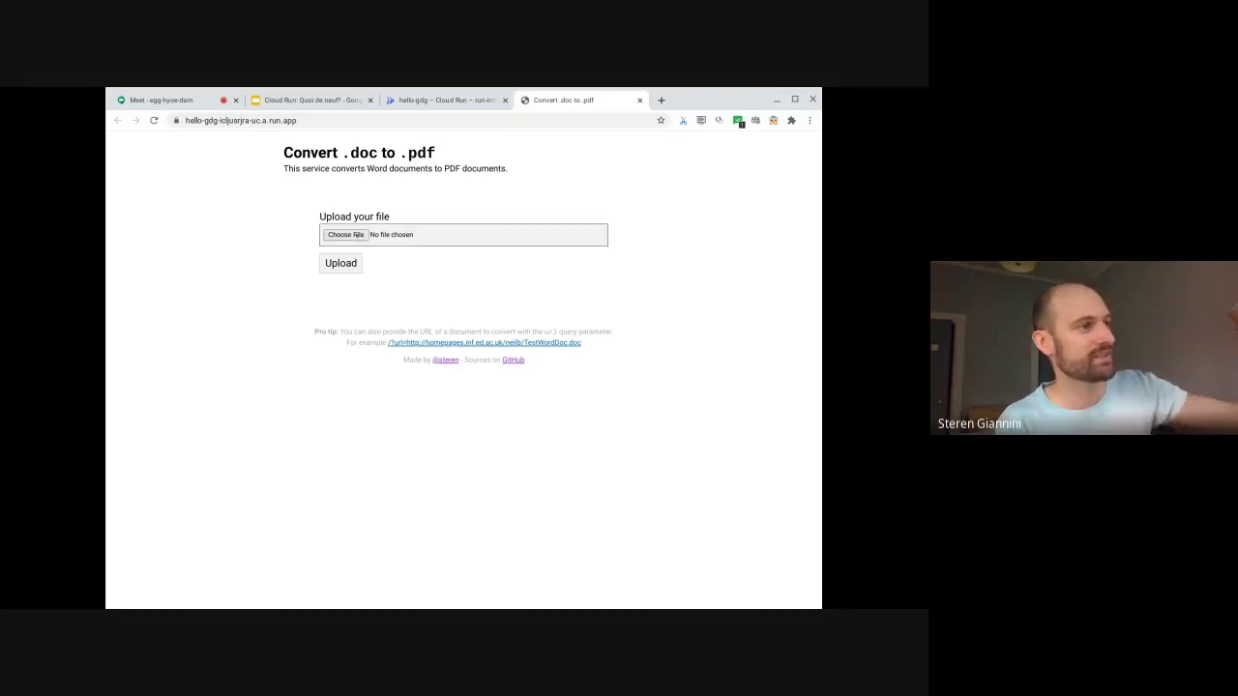
left_click(571, 343)
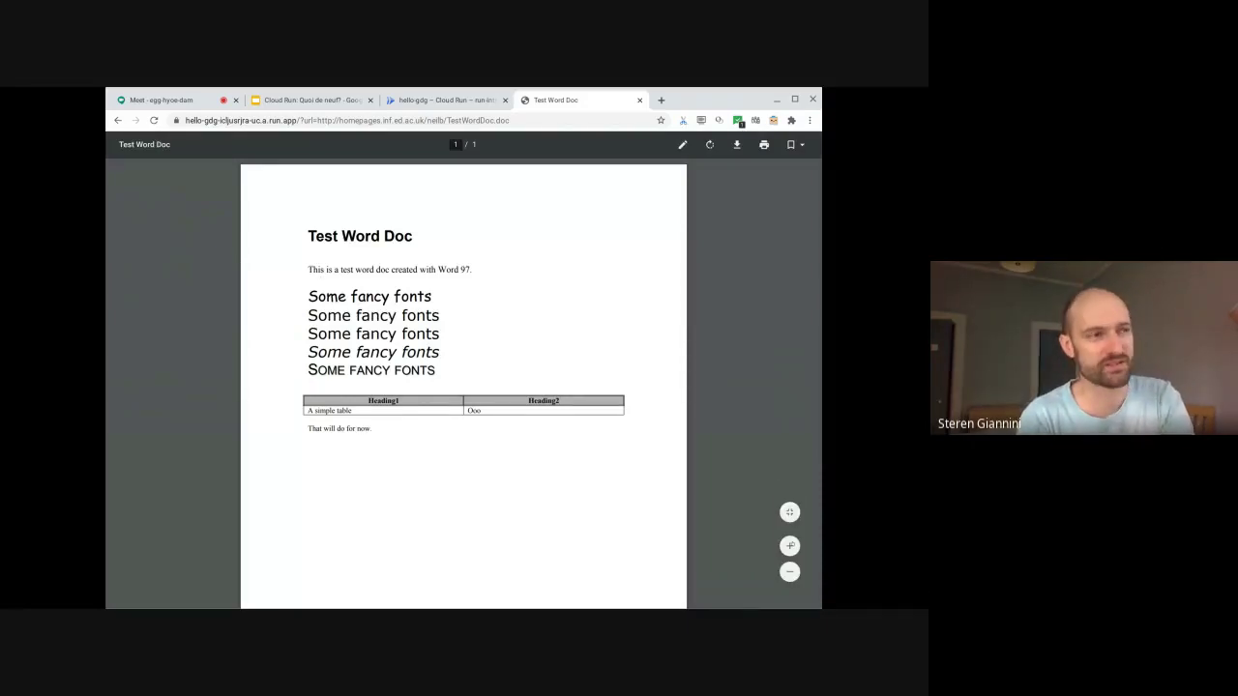
key("ctrl+plus")
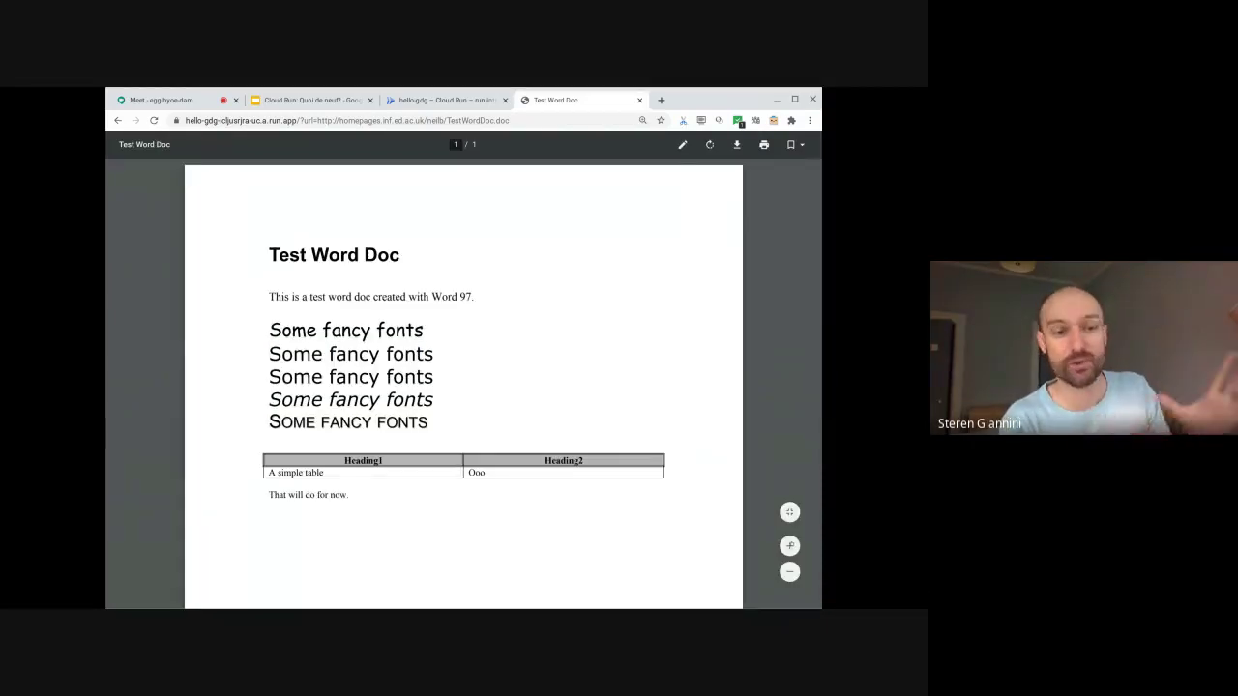
key("ctrl+minus")
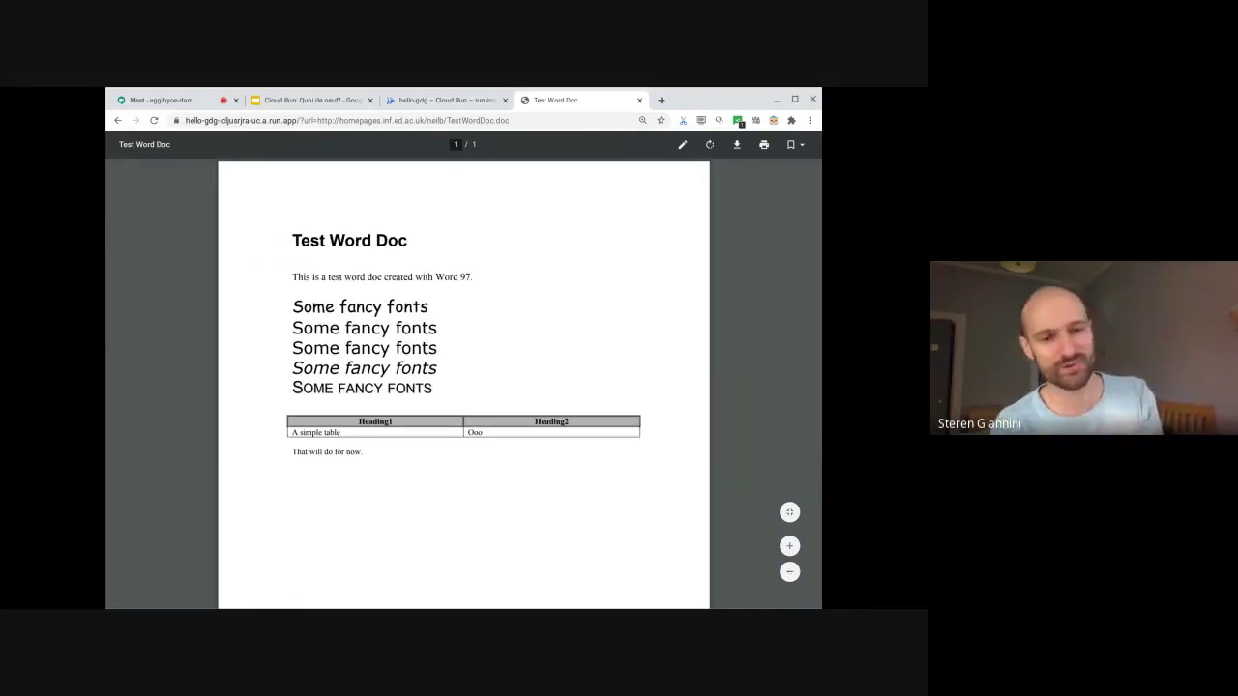
key("alt+Left")
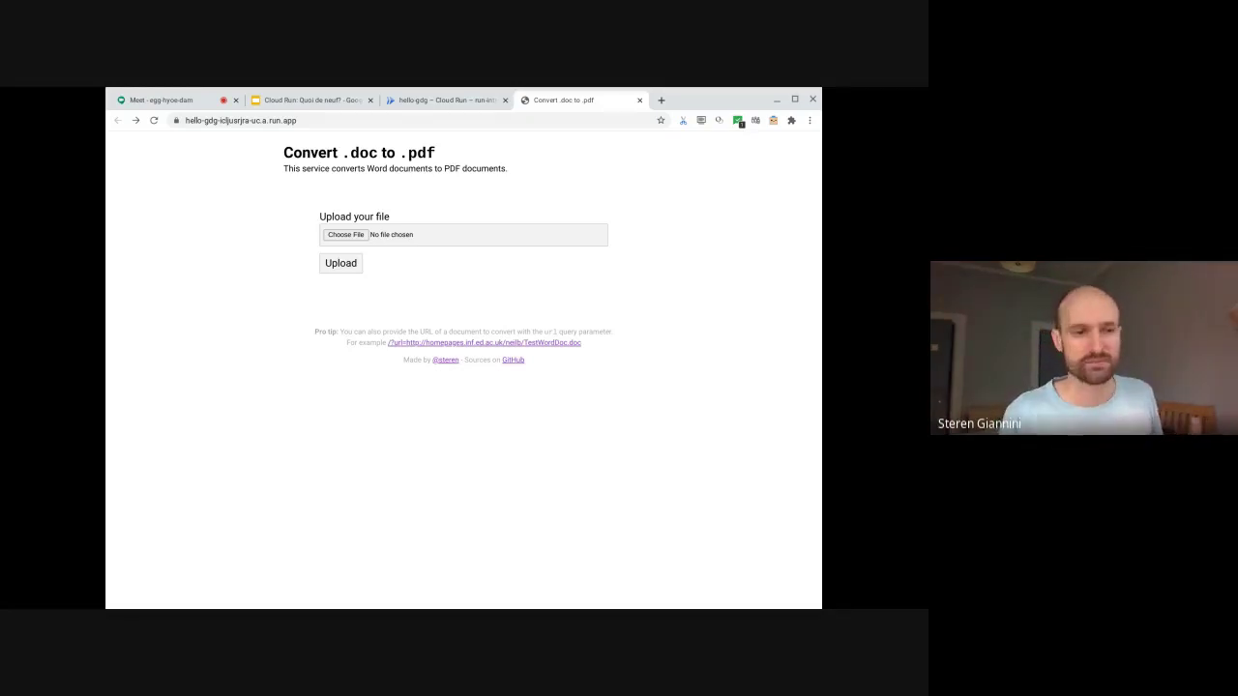
Step: Return to the hello-gdg service details and check its assigned URLs and custom domain options
key("ctrl+shift+Tab")
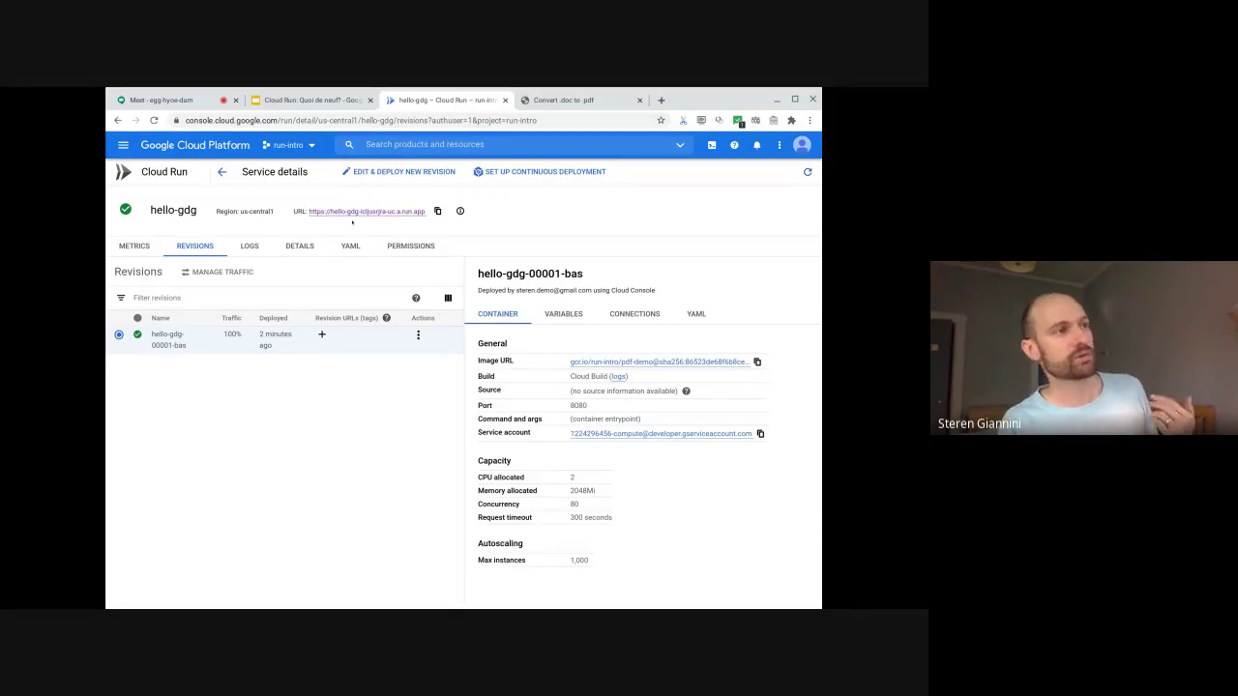
left_click(460, 211)
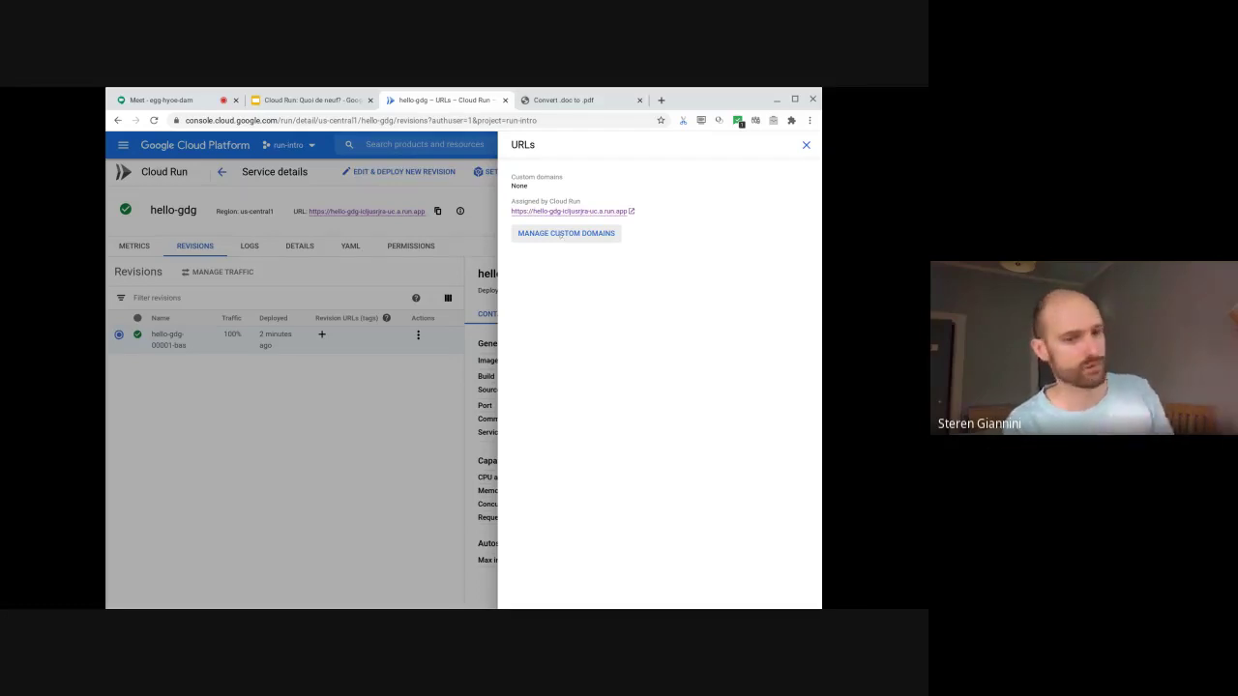
left_click(378, 450)
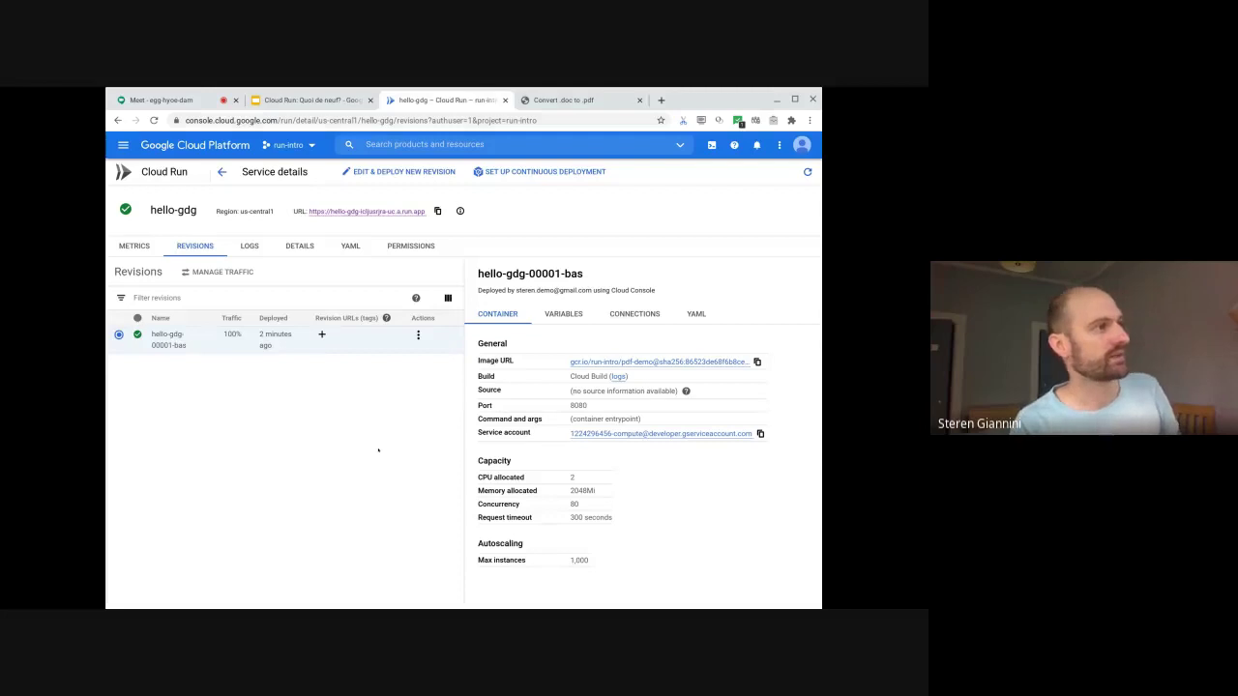
Step: Review the hello-gdg service's request and container logs, and examine its metrics charts
left_click(249, 247)
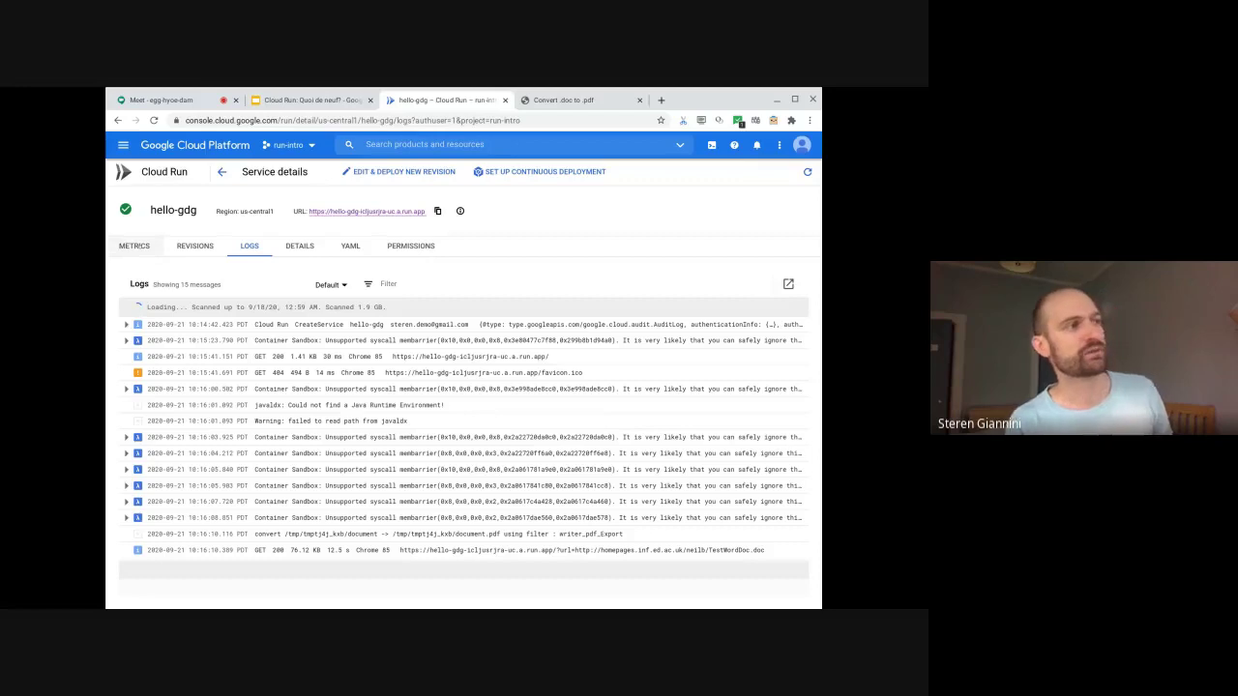
left_click(134, 246)
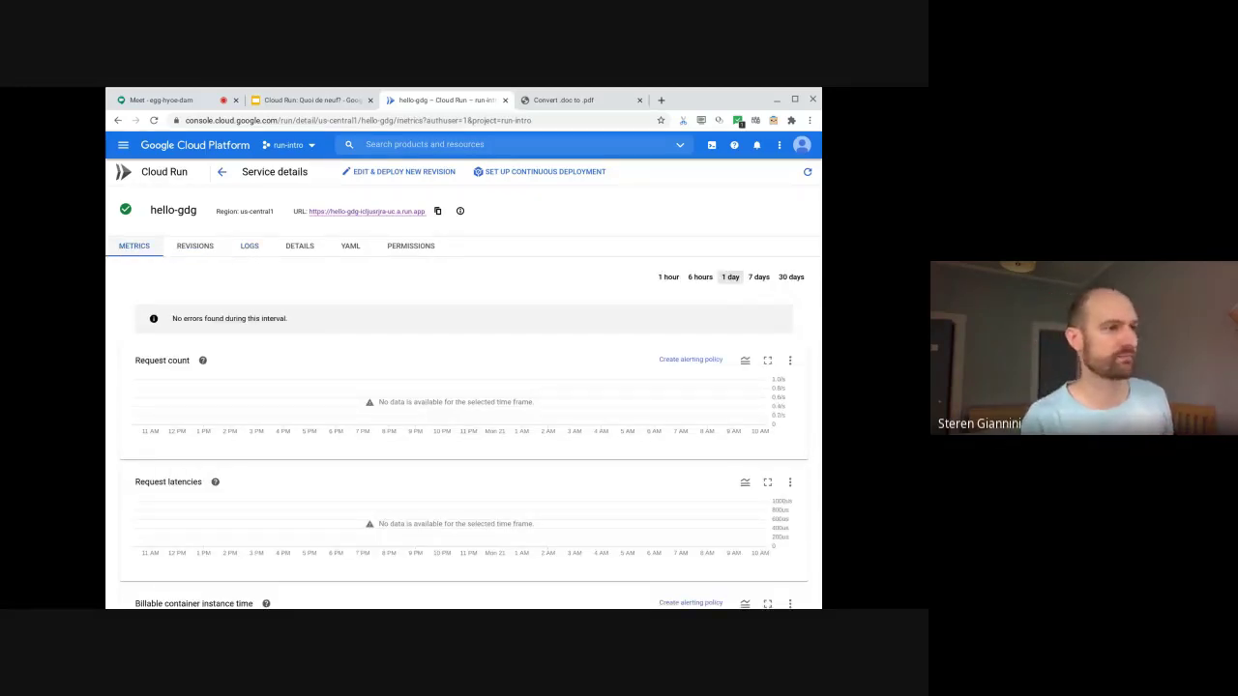
scroll(744, 365, "down", 3)
scroll(743, 366, "up", 3)
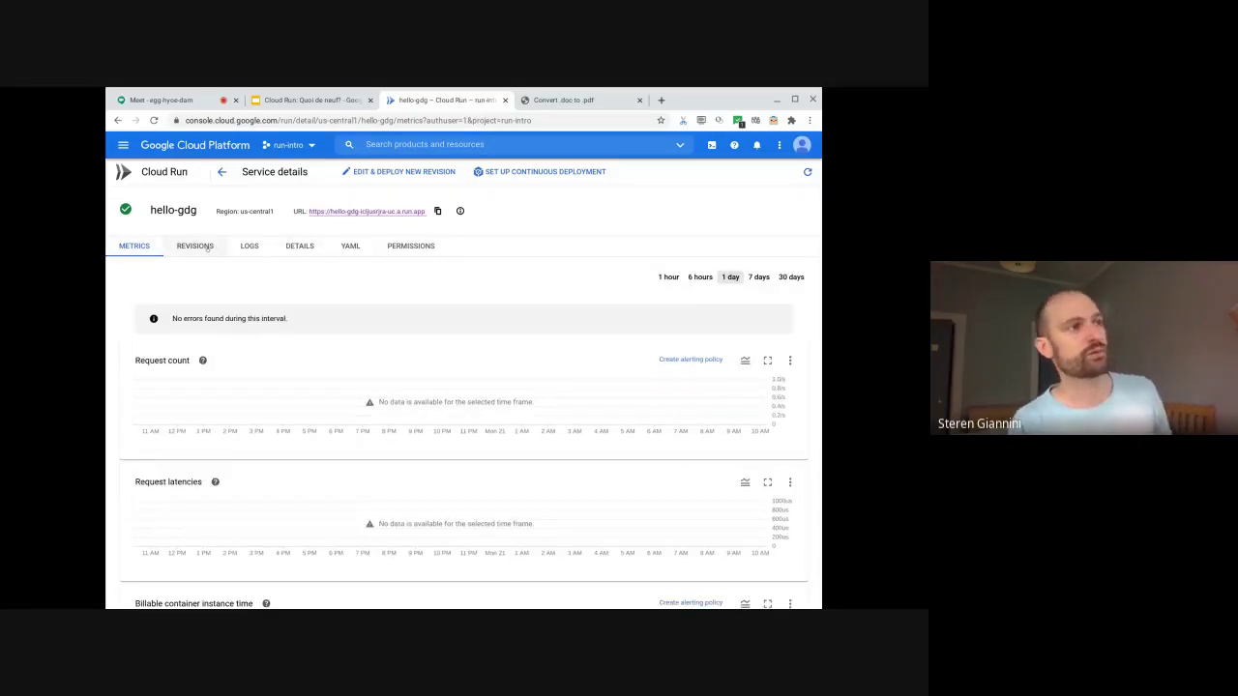
Step: Review the container, capacity and autoscaling settings for a new hello-gdg revision, and return to the revisions list without deploying
left_click(205, 246)
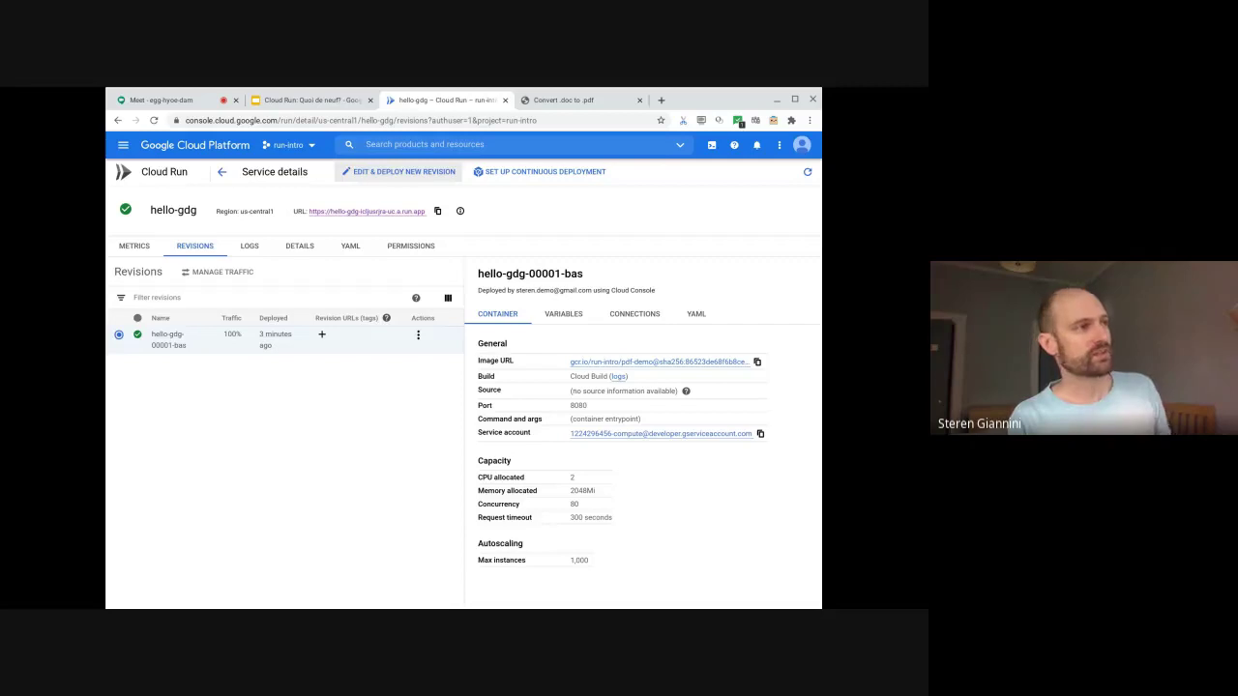
left_click(399, 171)
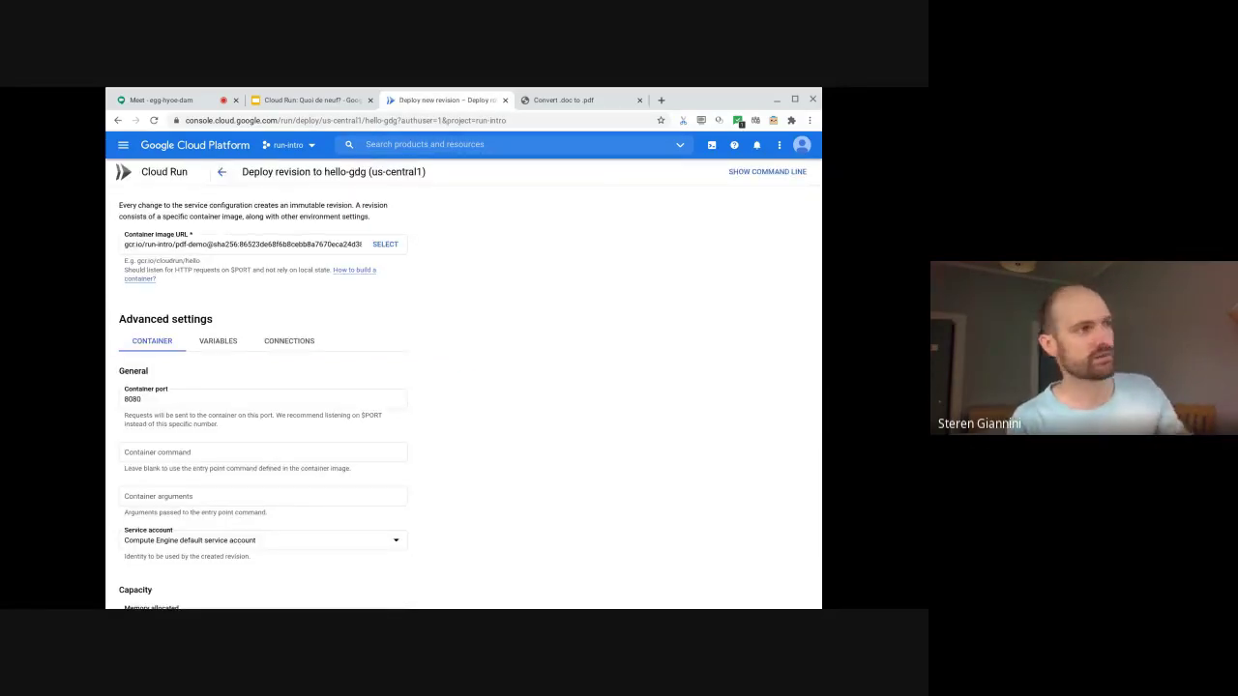
scroll(620, 426, "down", 2)
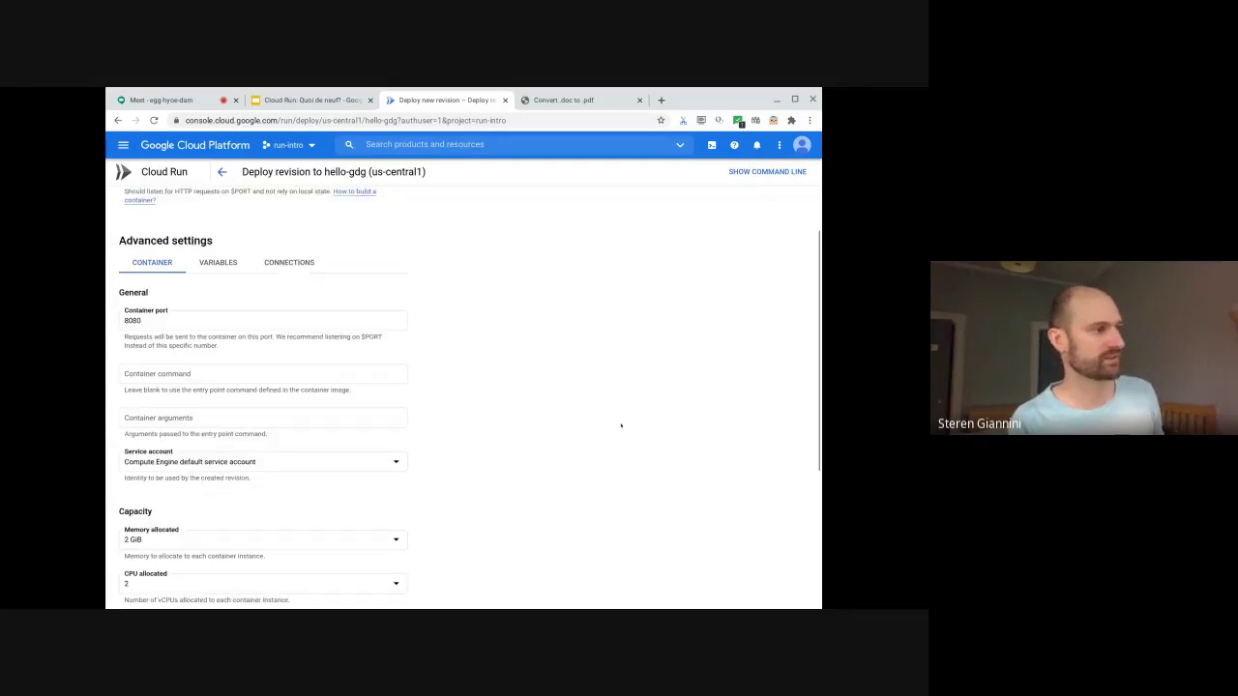
scroll(621, 426, "down", 6)
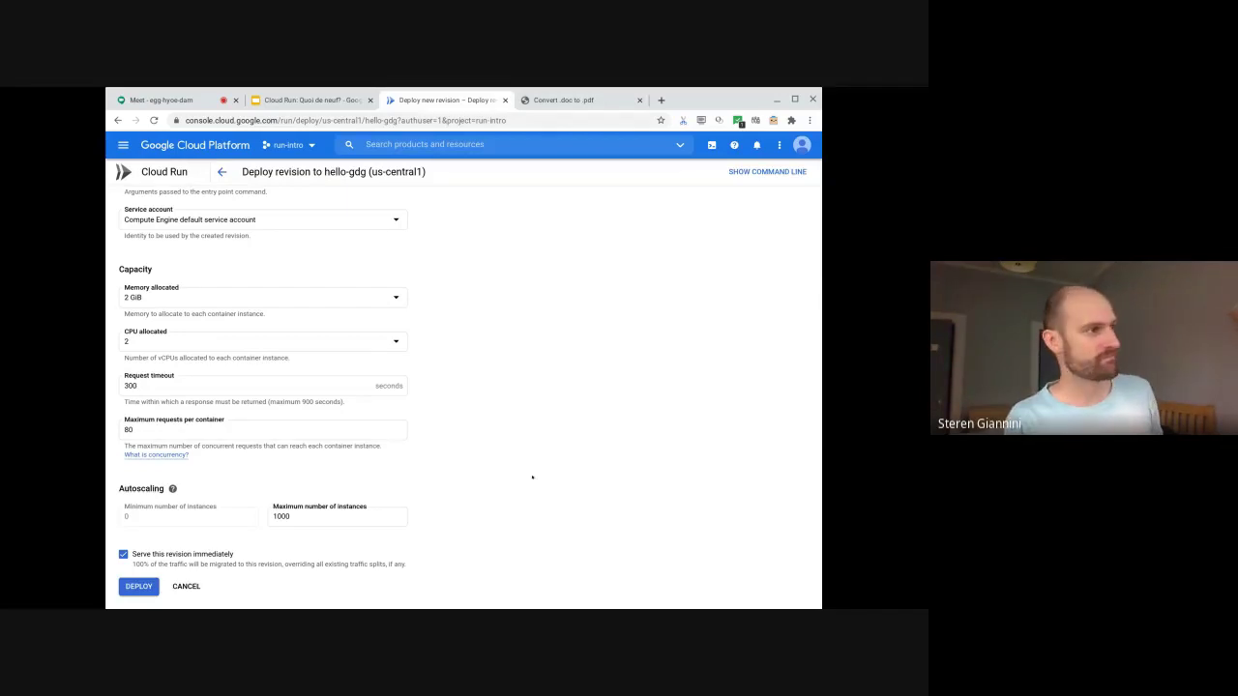
scroll(532, 477, "up", 7)
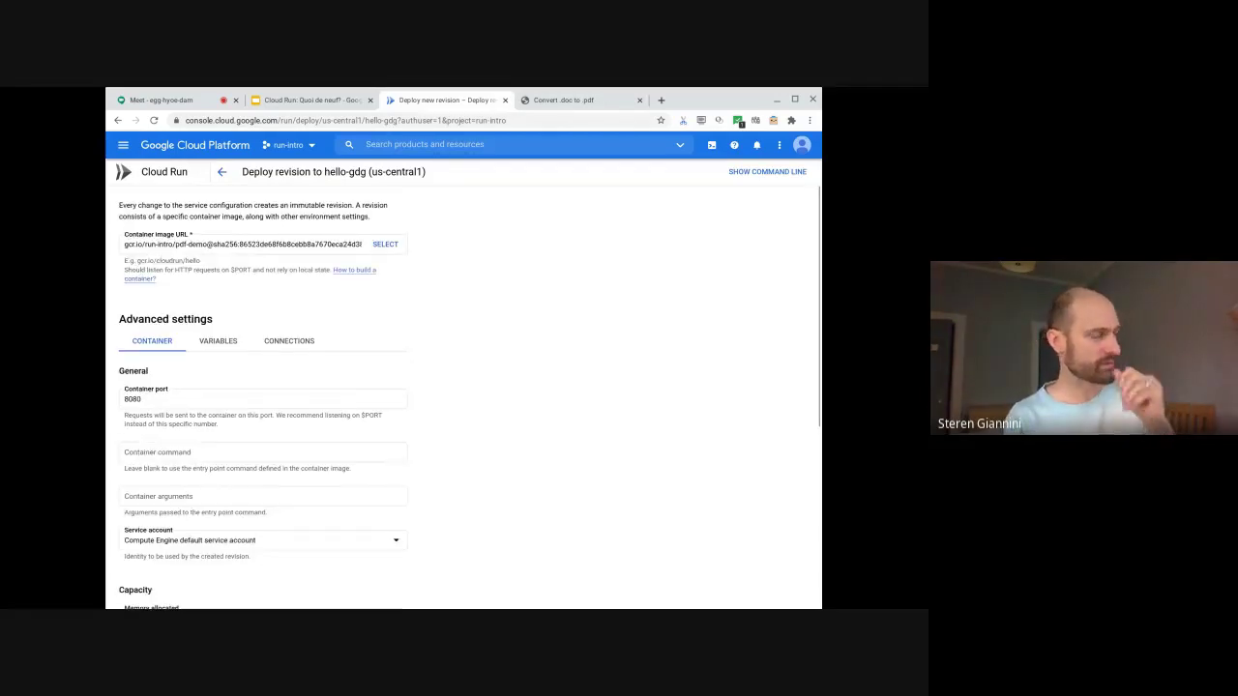
scroll(489, 444, "down", 10)
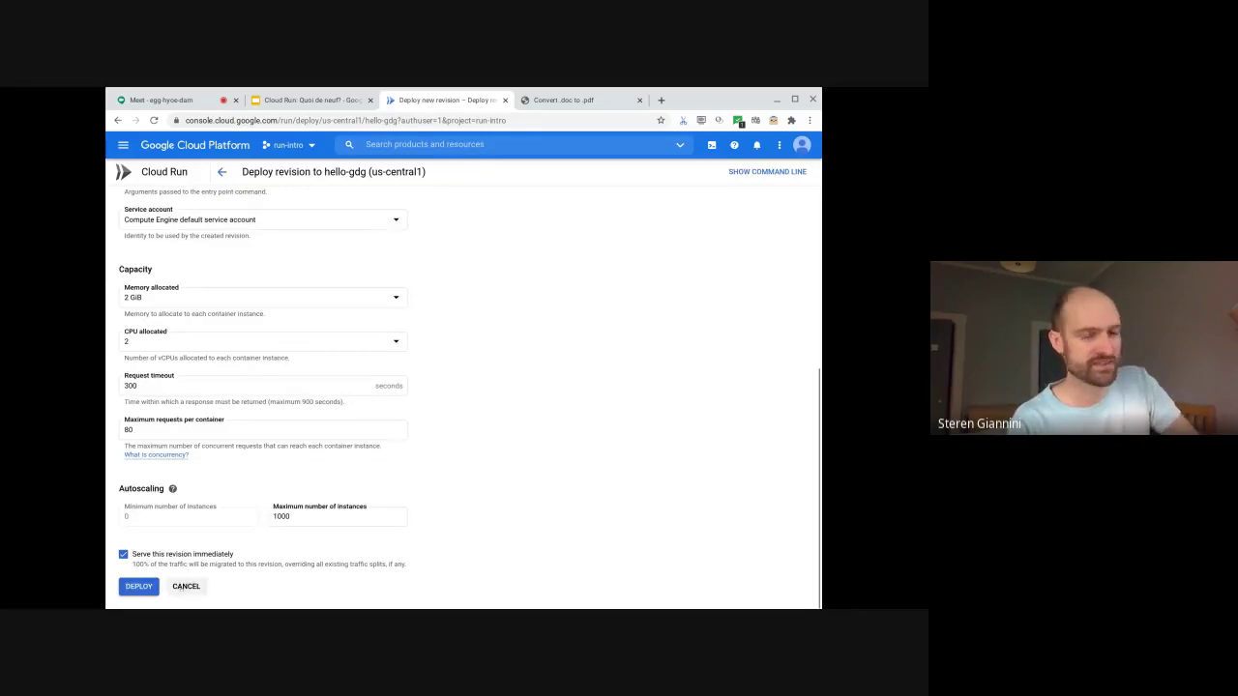
left_click(184, 587)
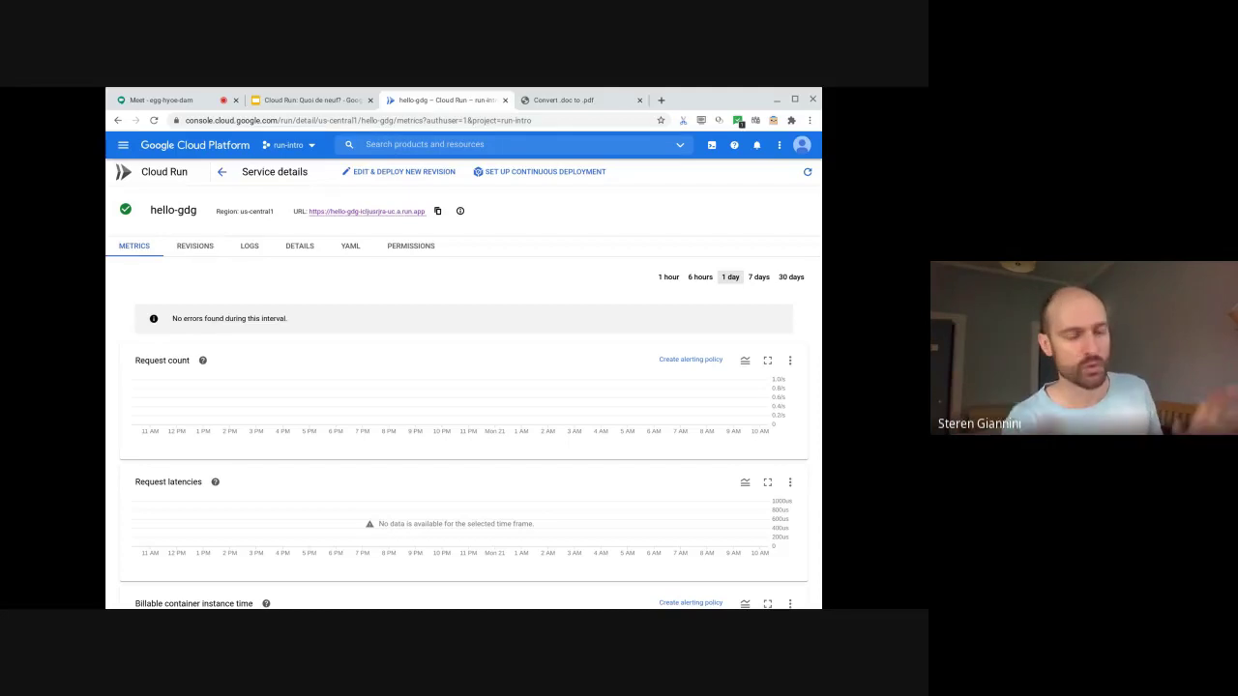
left_click(191, 250)
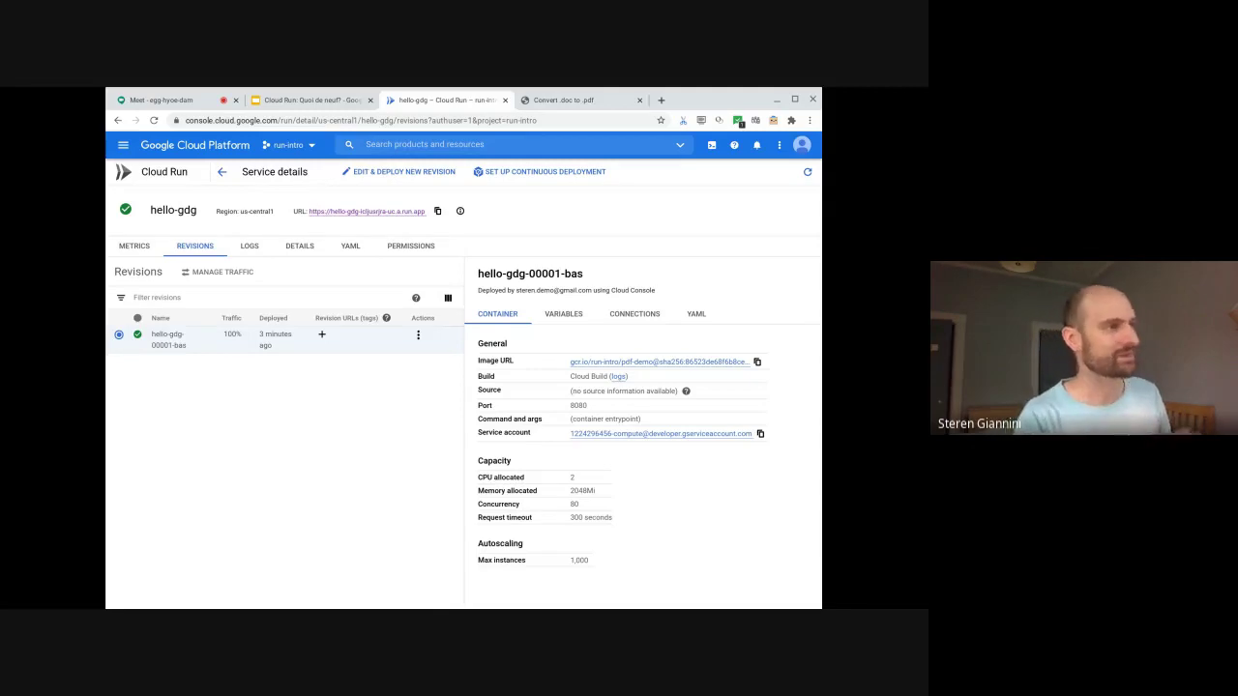
Step: Switch to the "Cloud Run: Quoi de neuf?" Google Slides deck and start presenting from the Cloud Run overview slide
key("ctrl+shift+Tab")
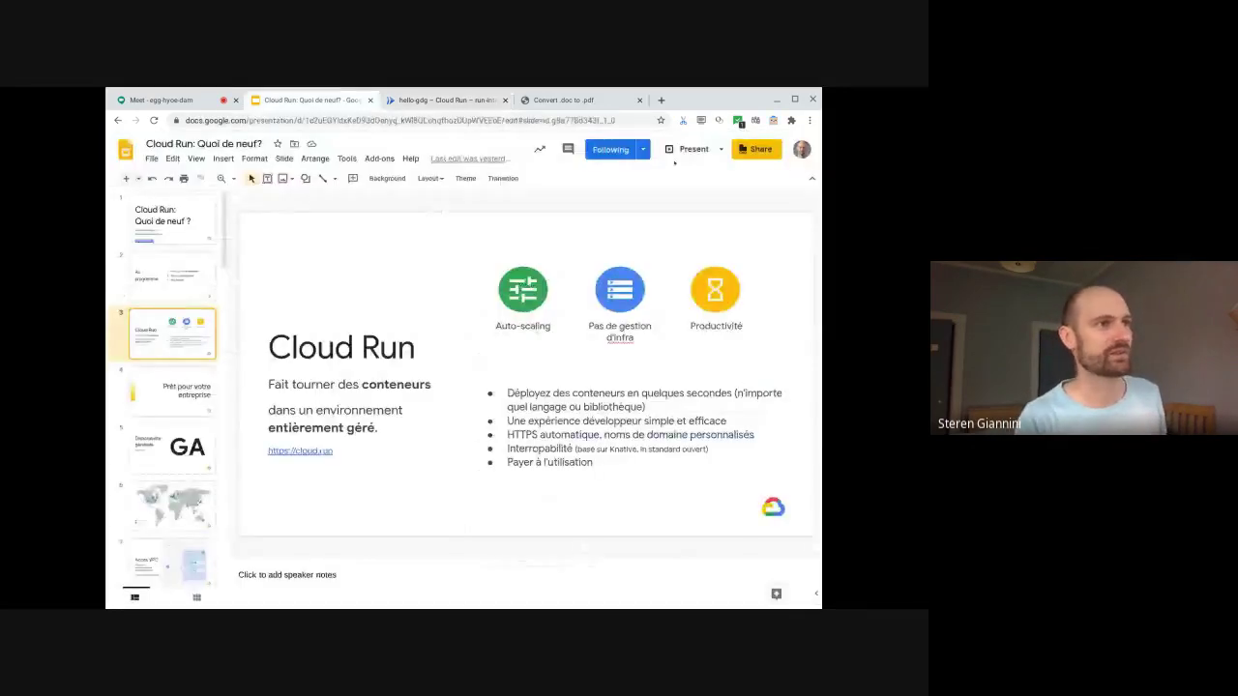
left_click(677, 151)
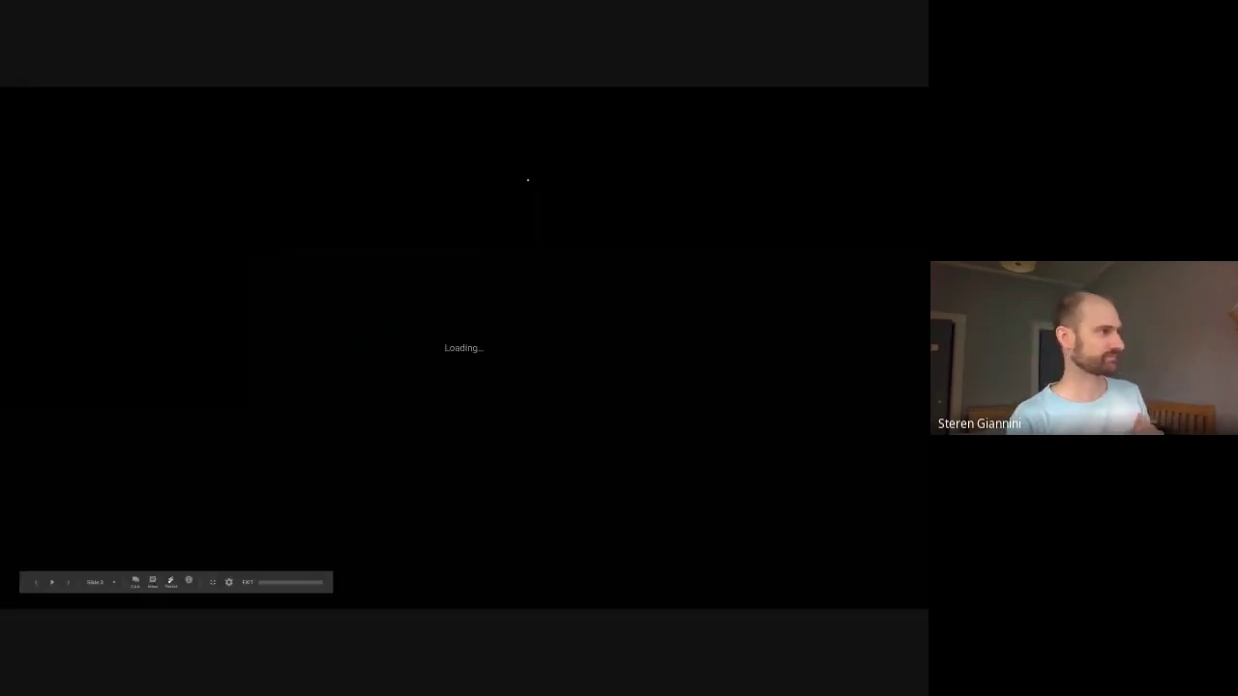